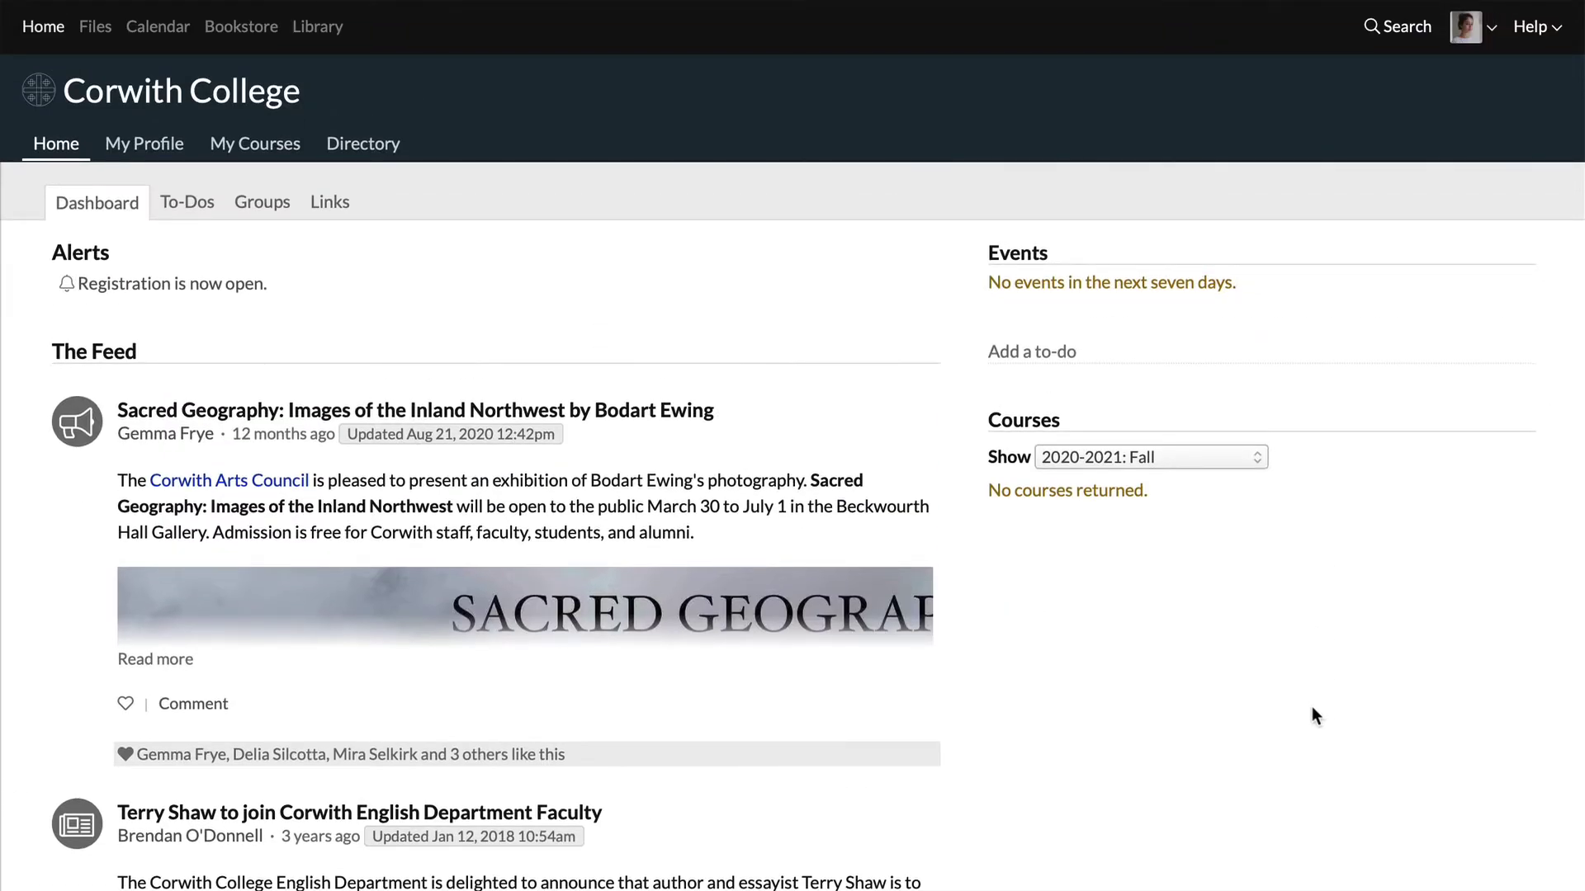
Follow the 'Registration is now open.' alert to the 2020-2021 Spring Registration tab.
left_click(264, 296)
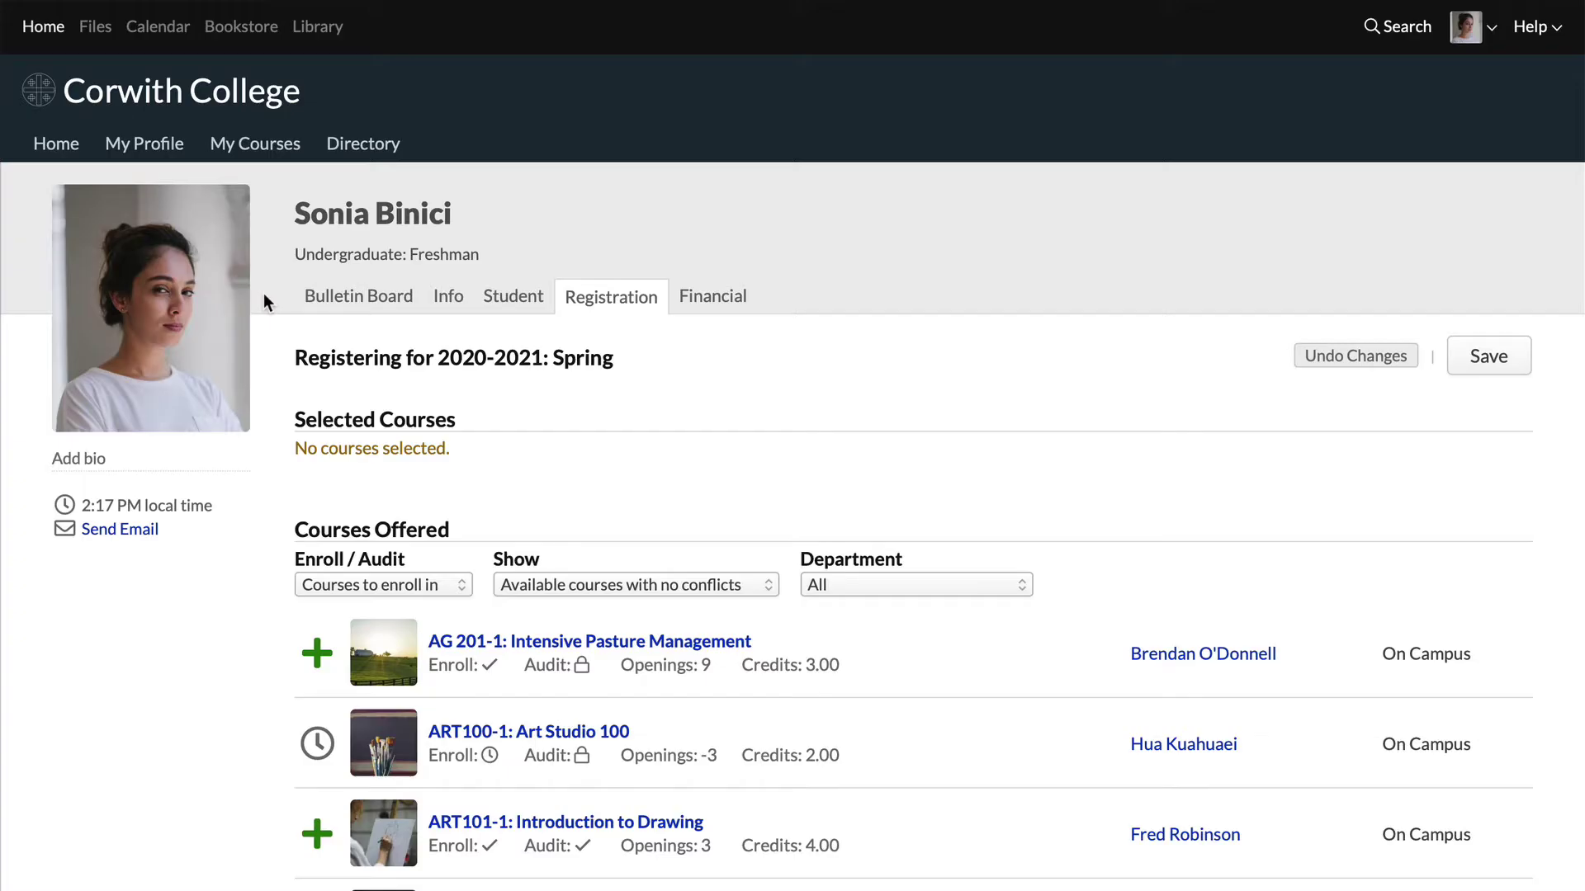
Add ART122-1: Black and White Photography (3.00 credits) to Selected Courses as Enrolled.
left_click(155, 150)
scroll(612, 381, "down", 6)
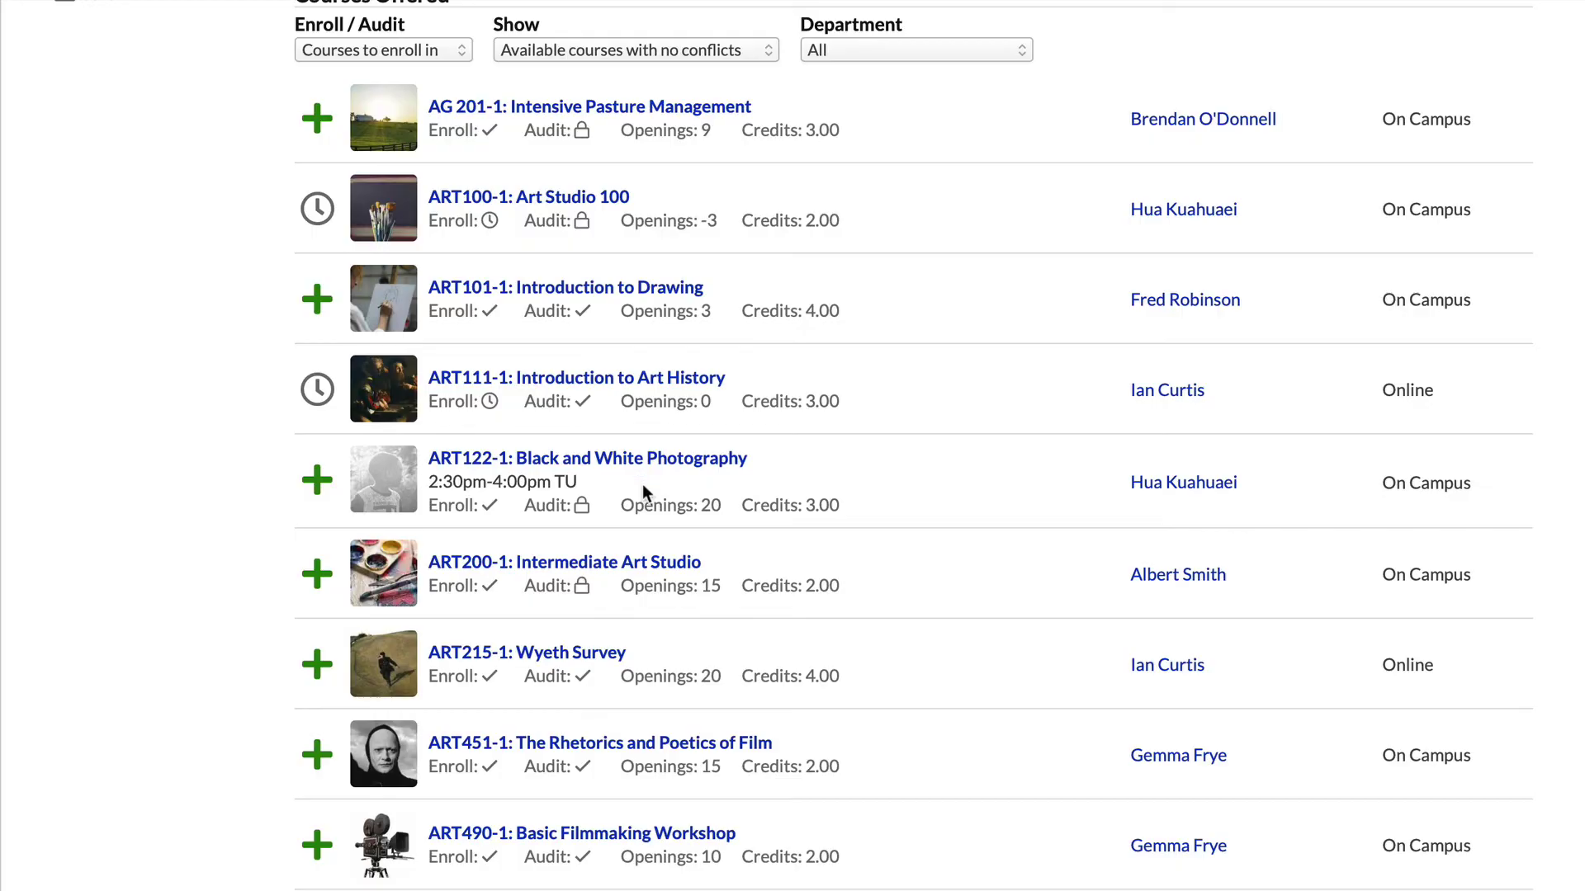
left_click(320, 479)
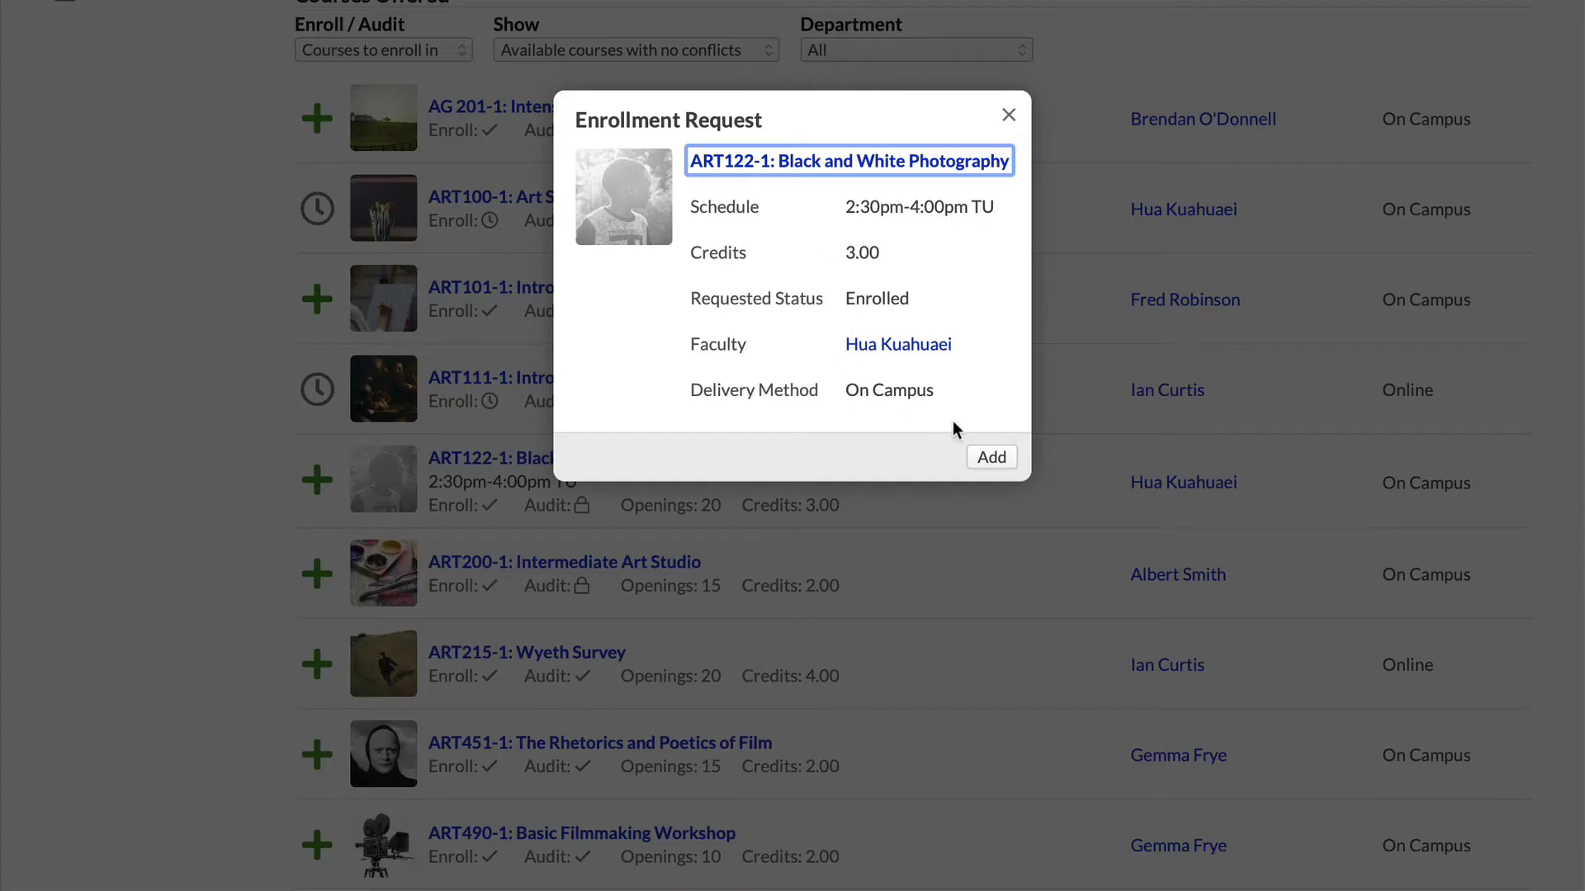
left_click(988, 456)
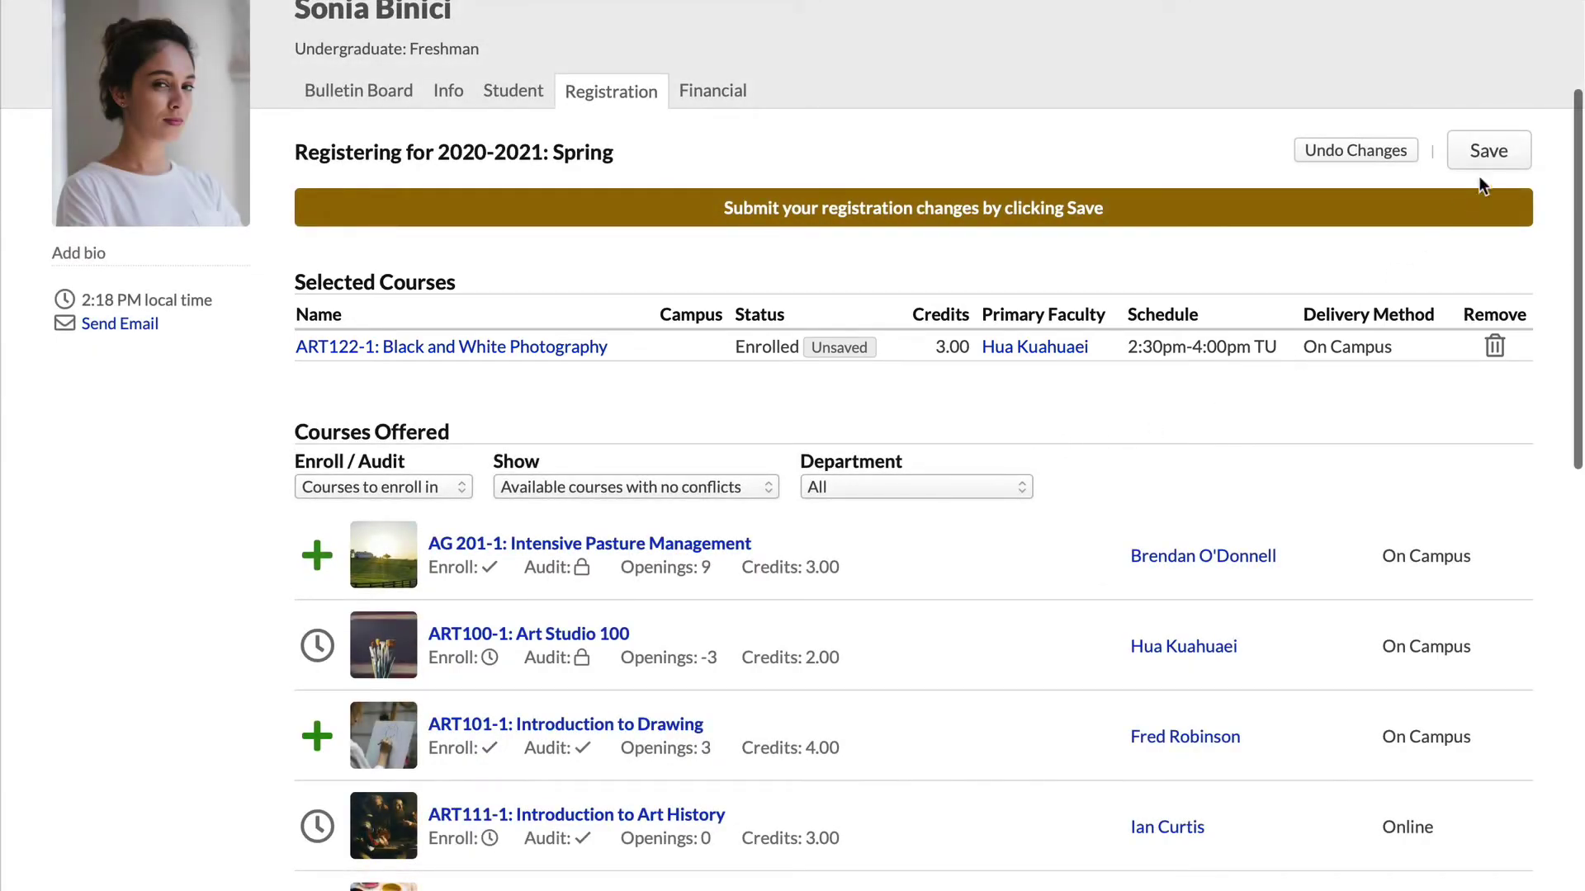
Save the ART122-1 registration, then agree to and sign the Corwith College enrollment agreement.
left_click(1499, 152)
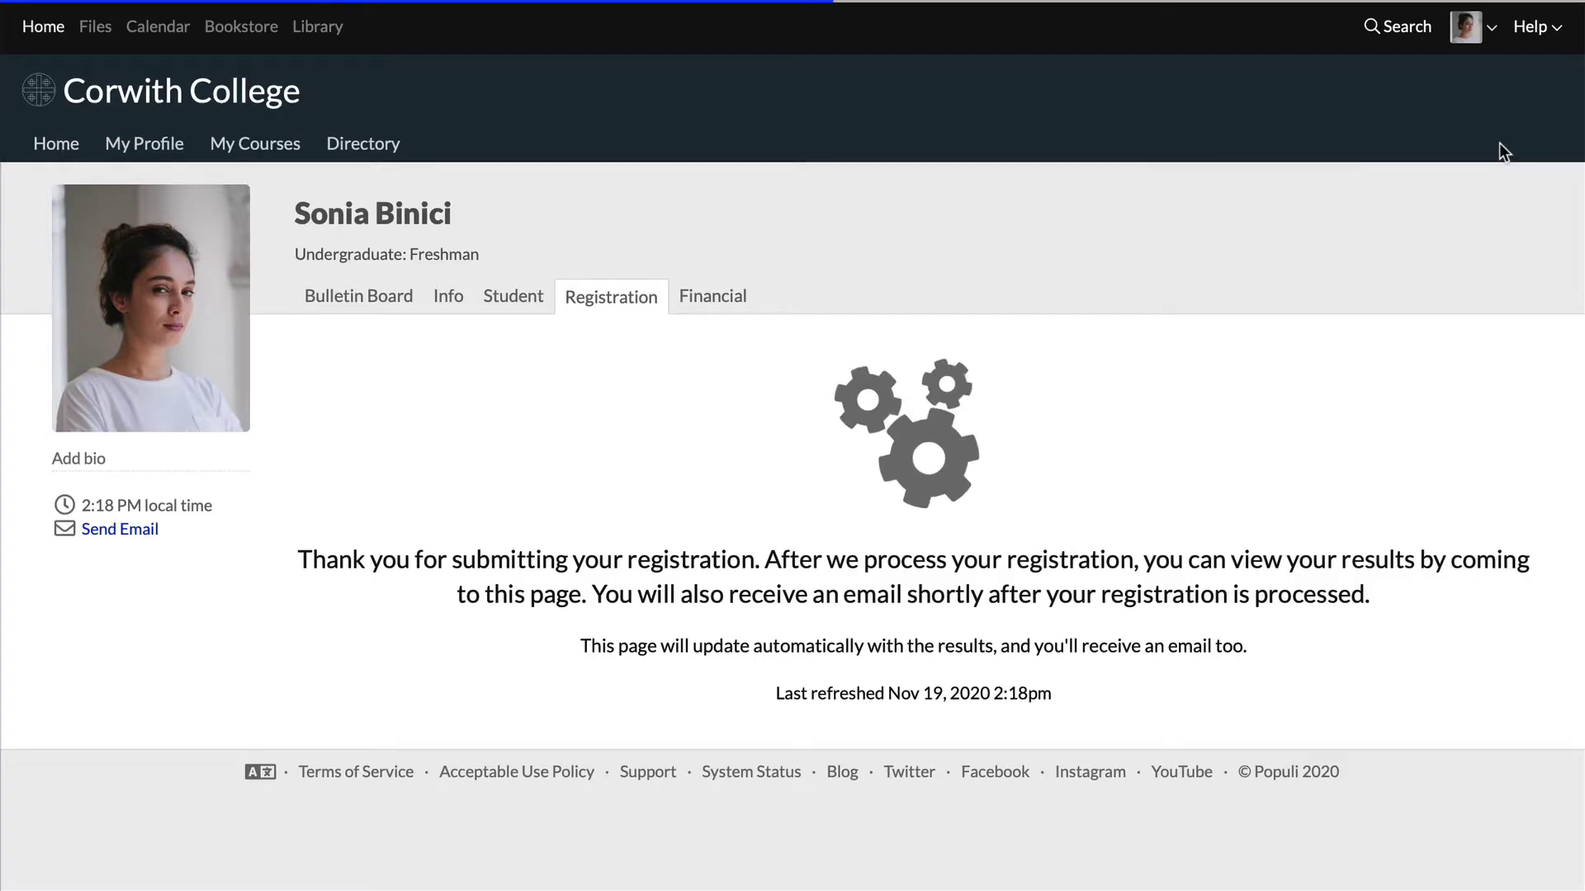
scroll(1499, 142, "down", 5)
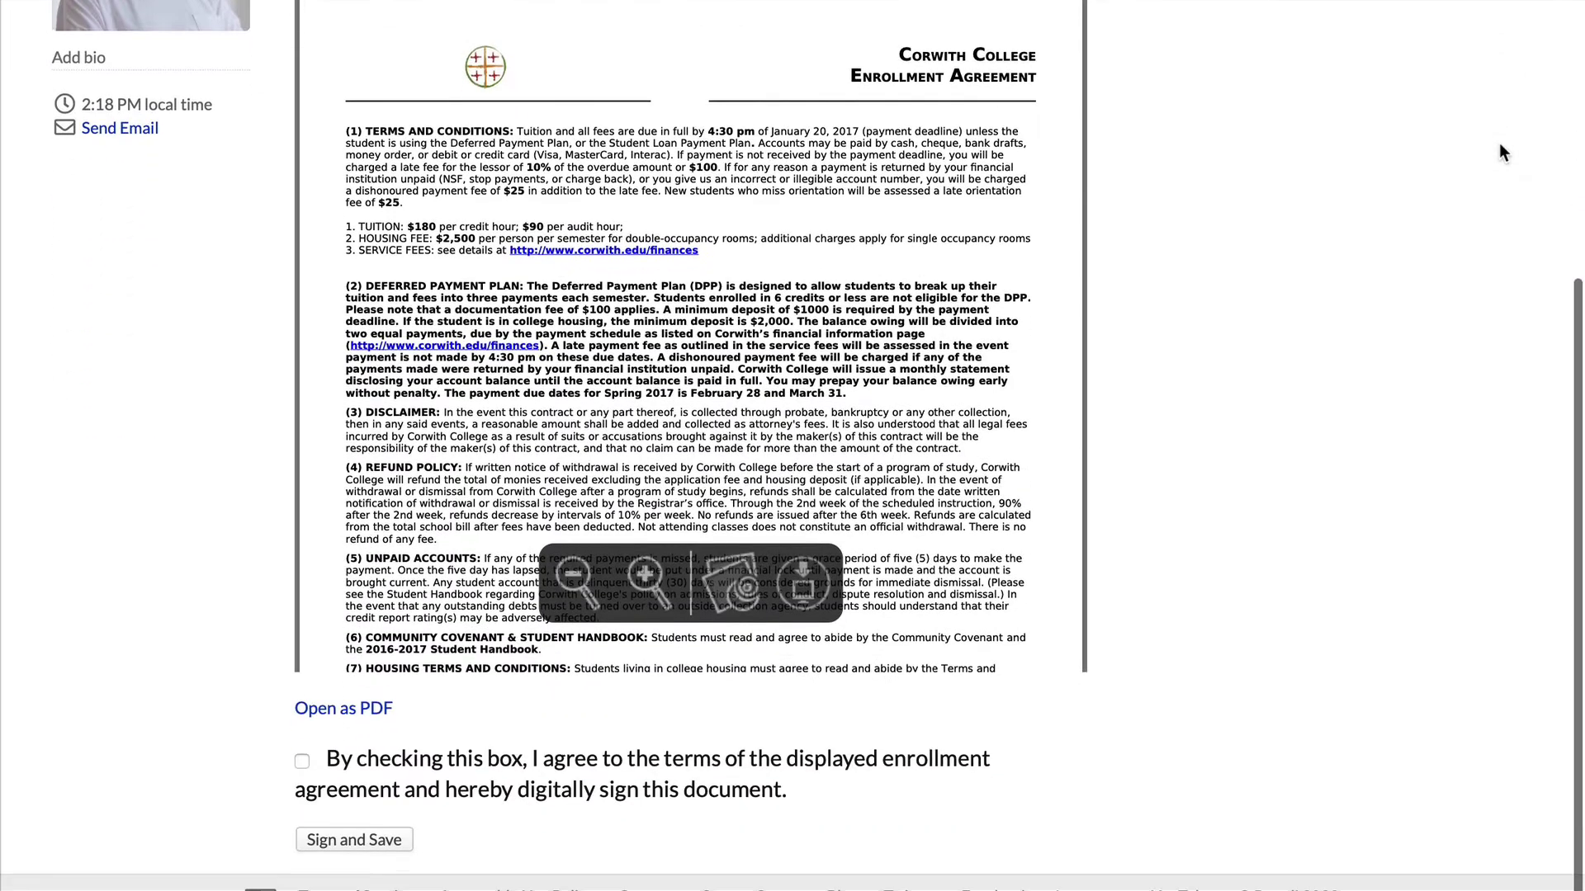
left_click(299, 754)
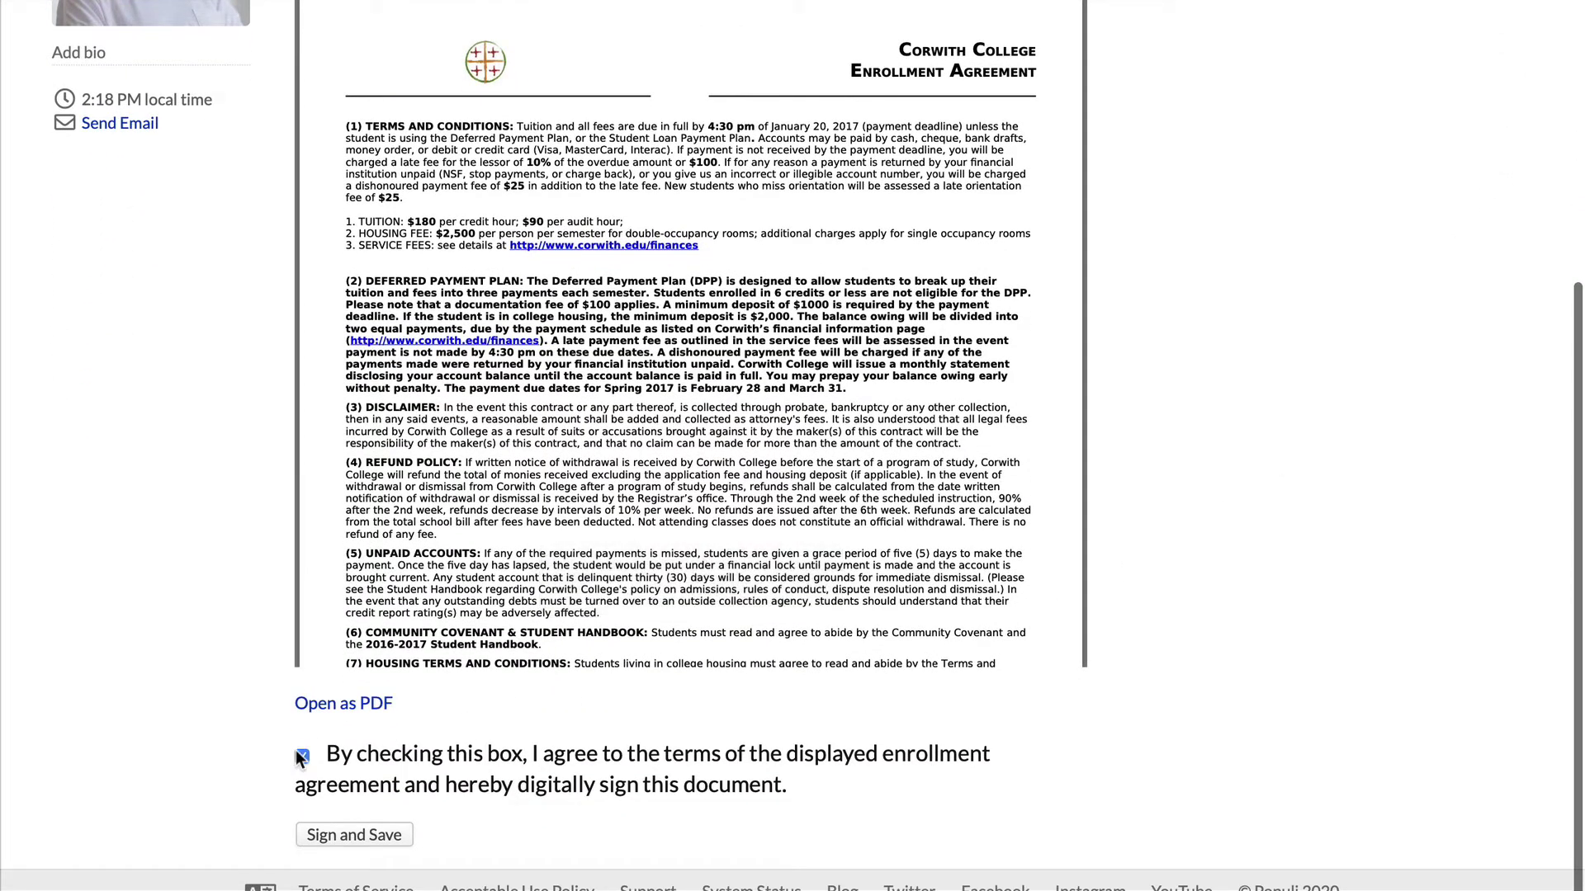
left_click(348, 836)
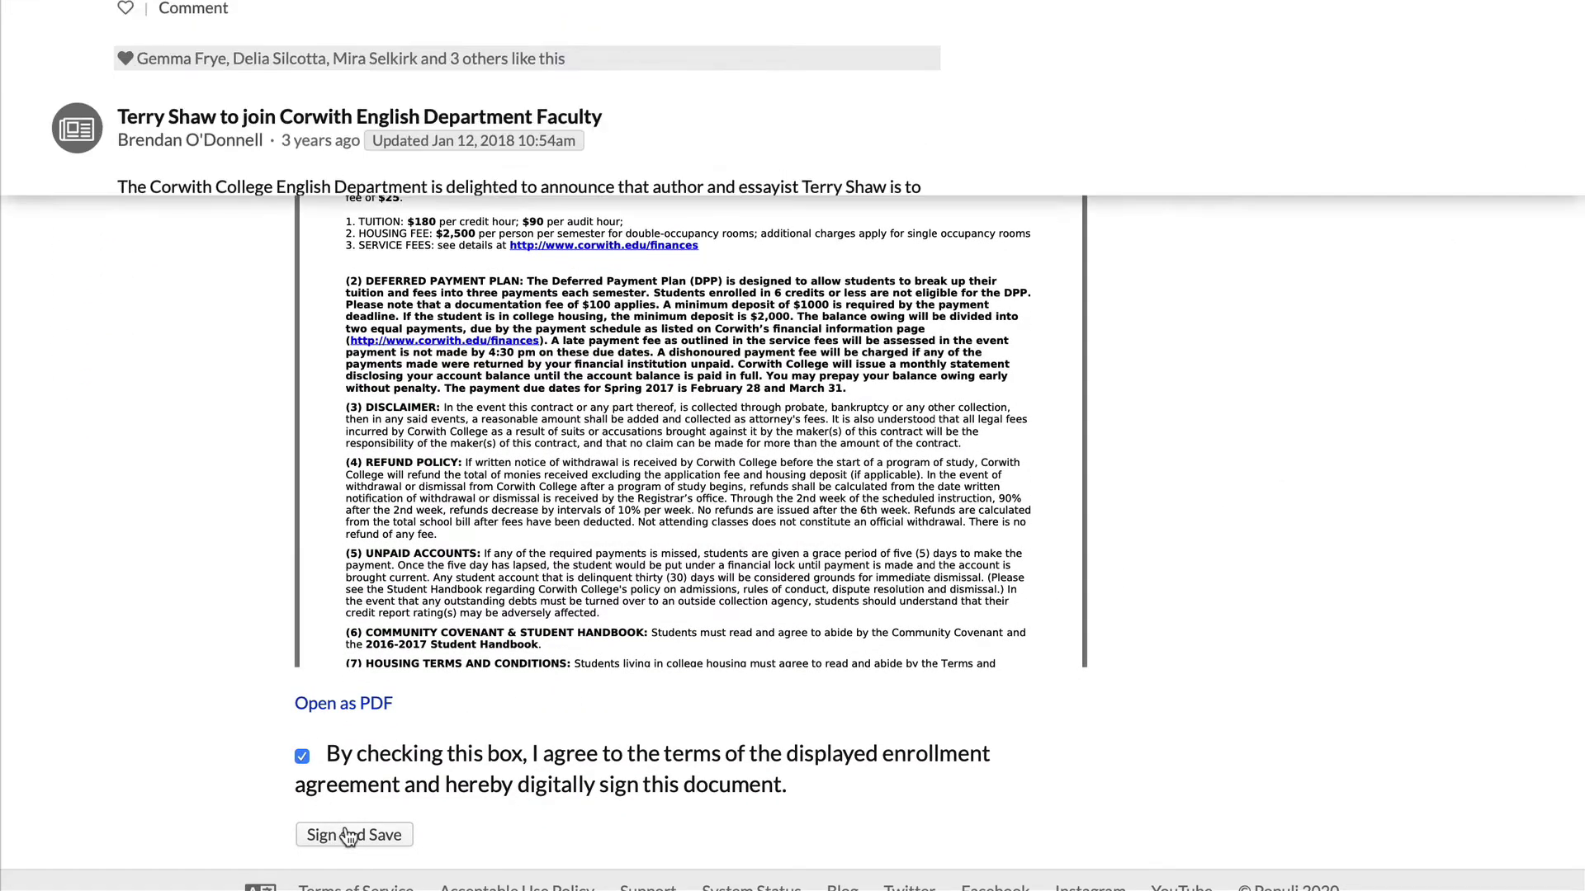
Review the Spring term charges totalling 2,018.00 in the profile's Financial tab, By Term view.
left_click(170, 148)
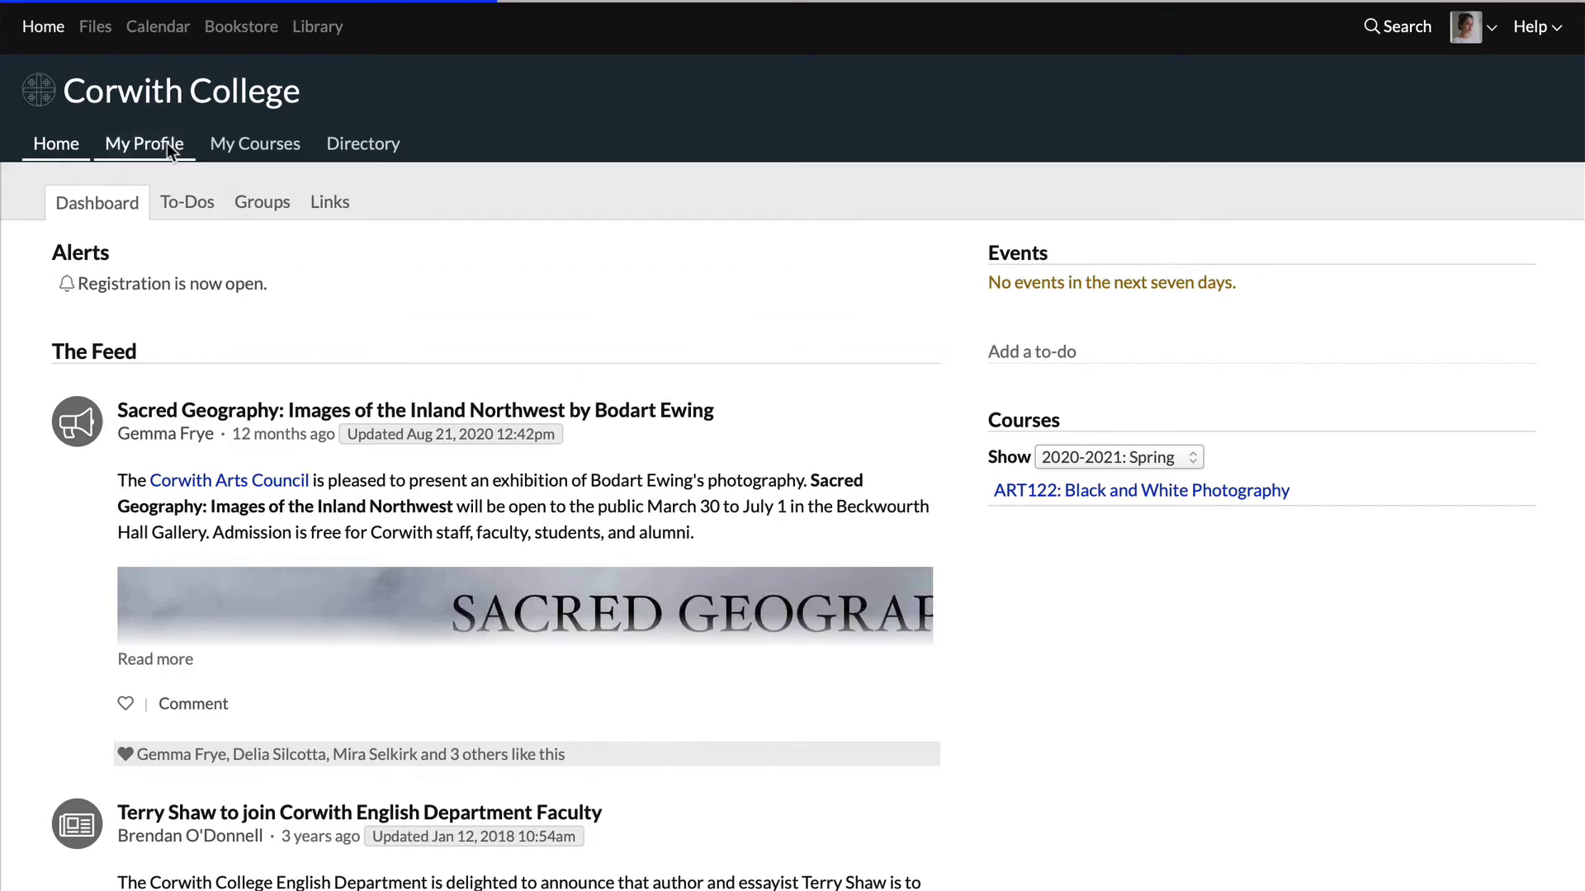
left_click(710, 296)
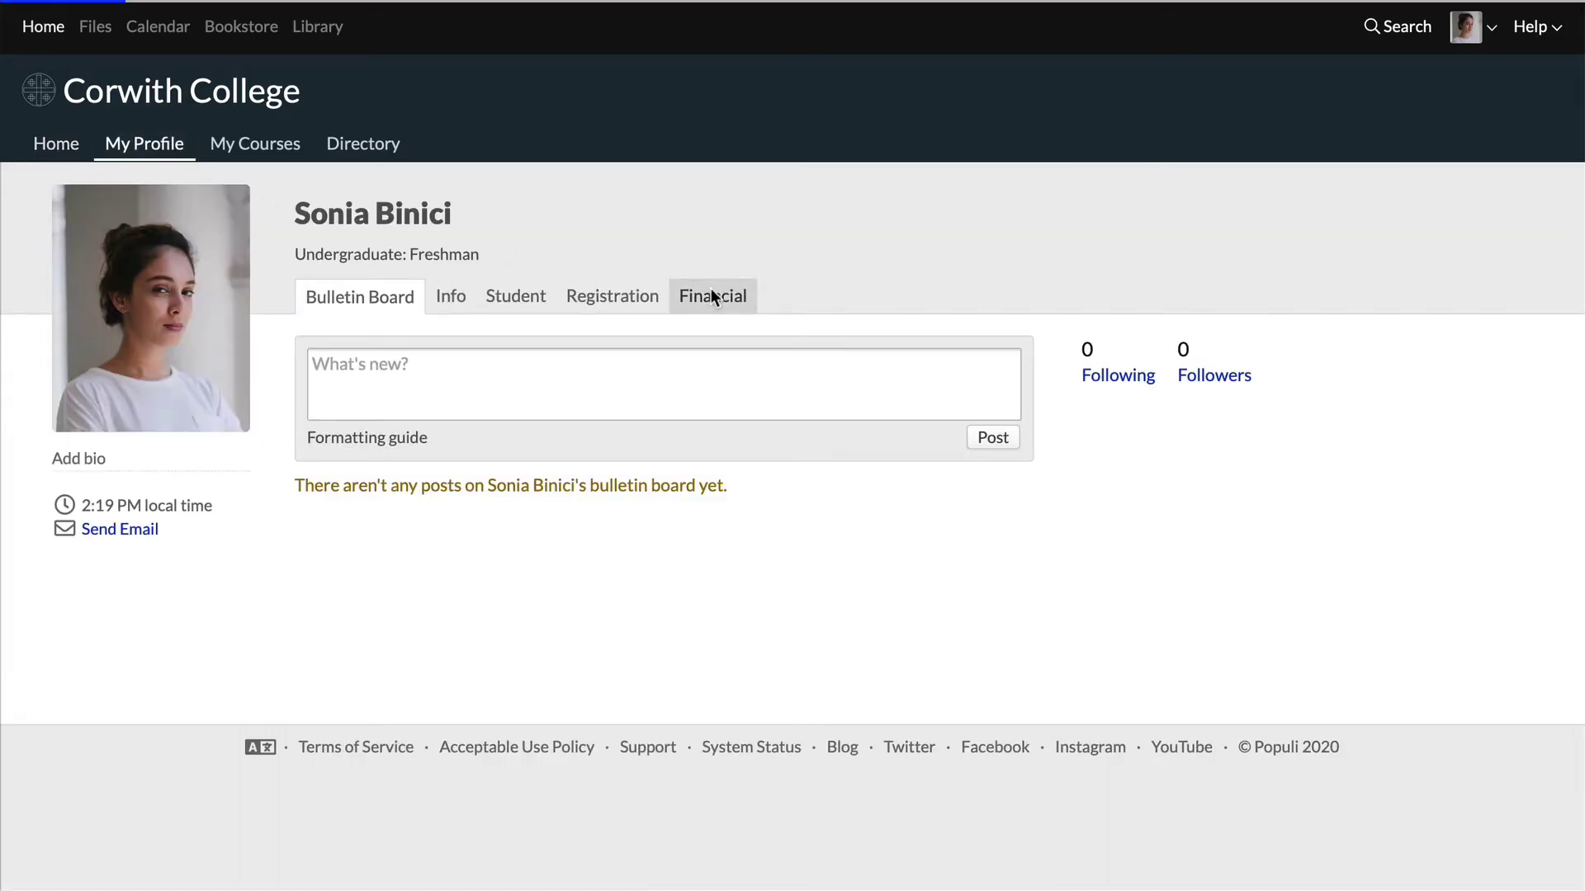
left_click(450, 364)
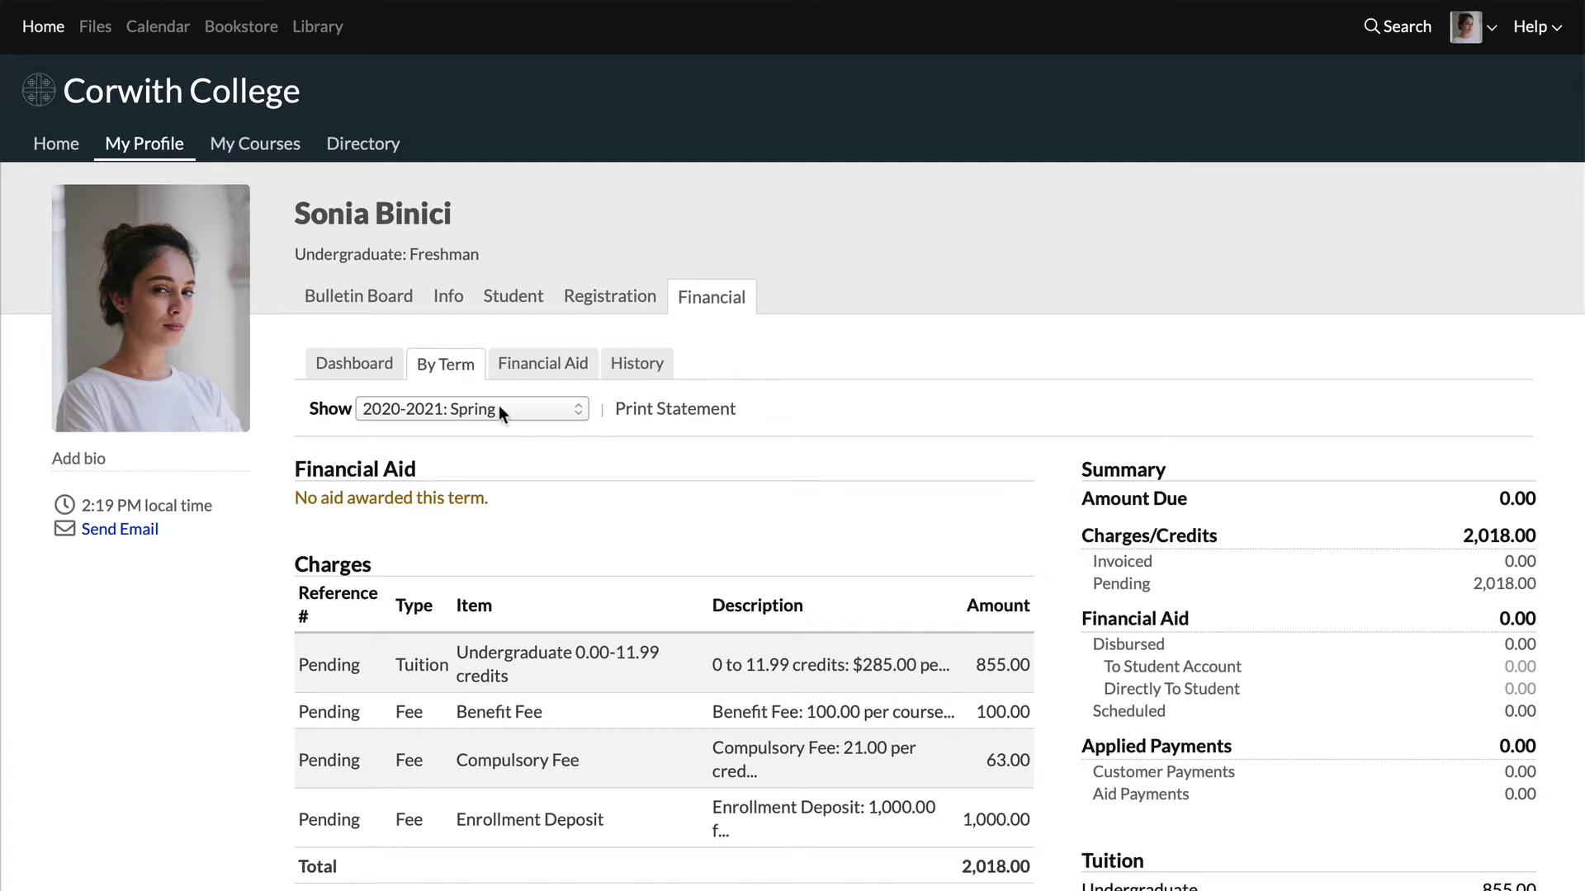
scroll(1106, 533, "down", 2)
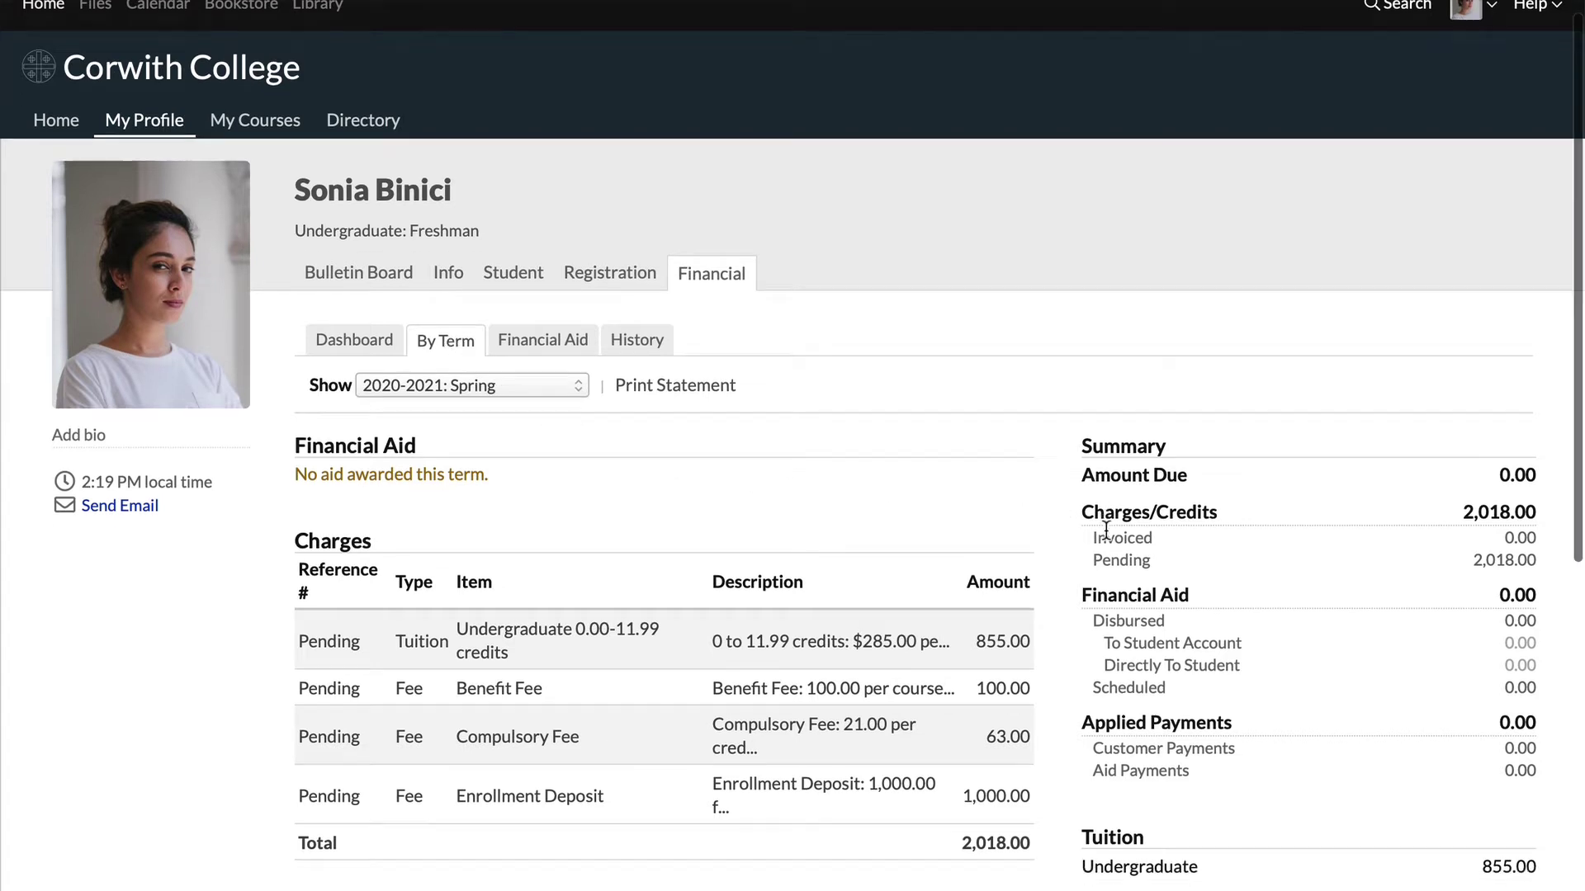
scroll(1106, 528, "down", 3)
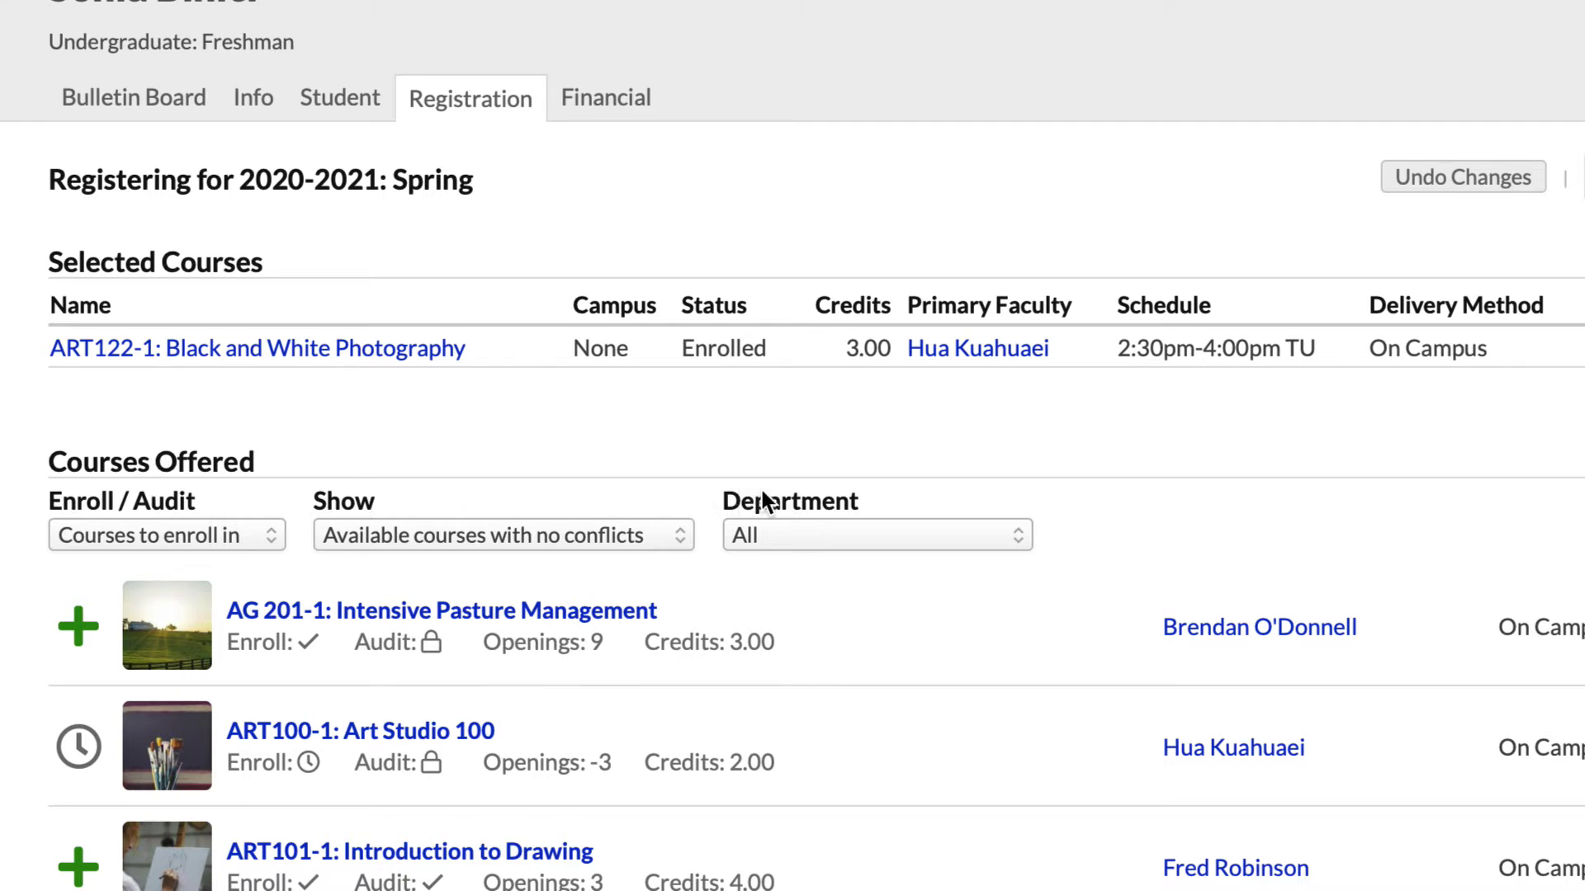
Filter offered courses to the Literature & Writing department, showing all Available courses.
left_click(813, 538)
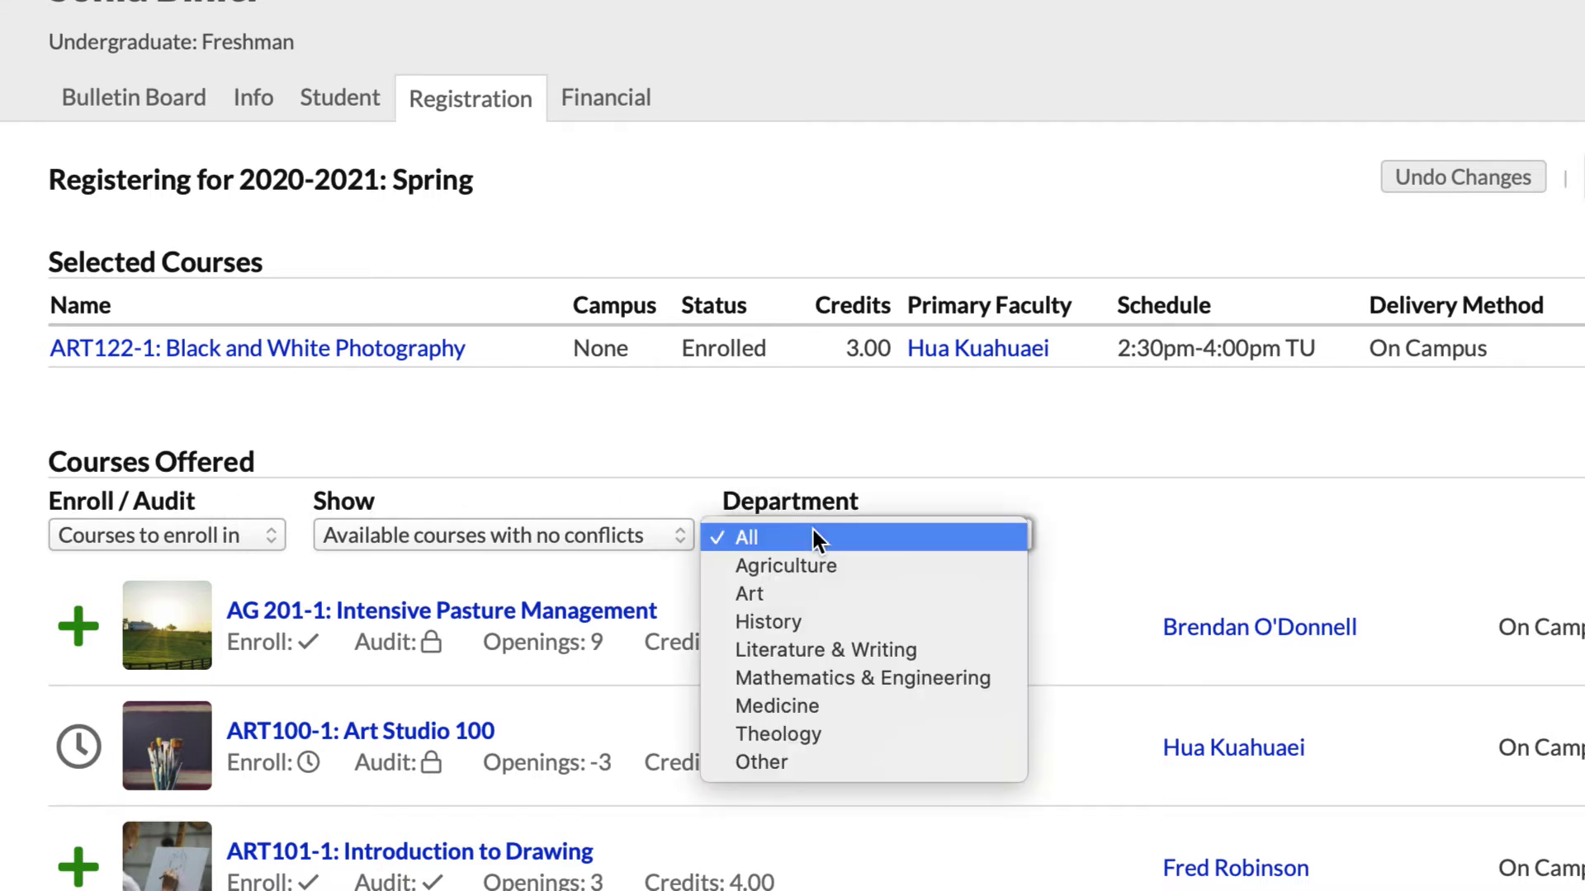
left_click(834, 646)
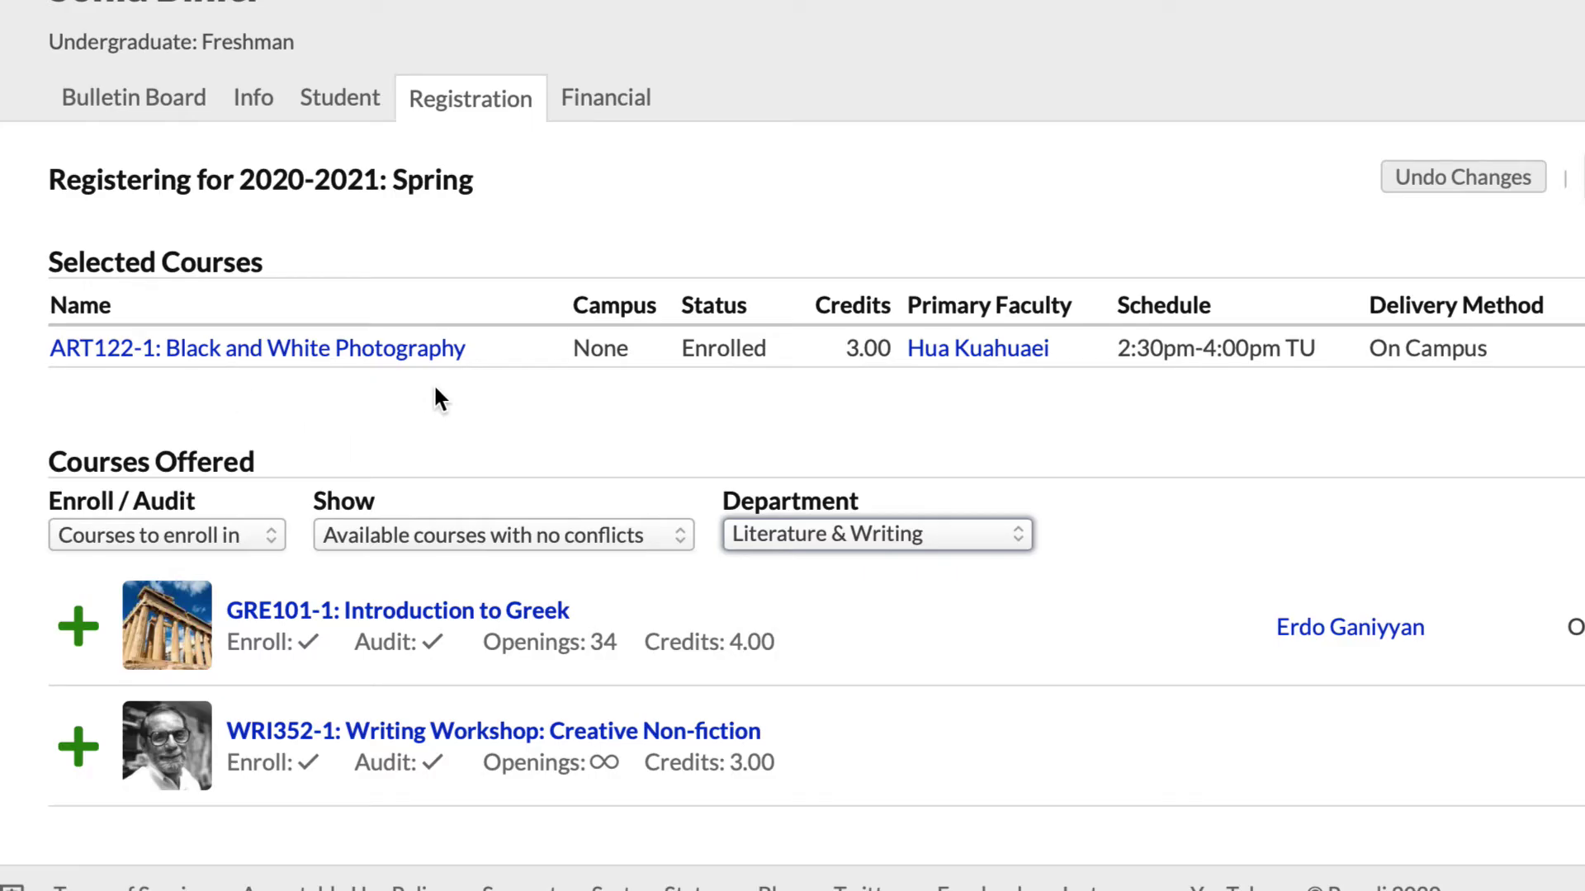
left_click(417, 546)
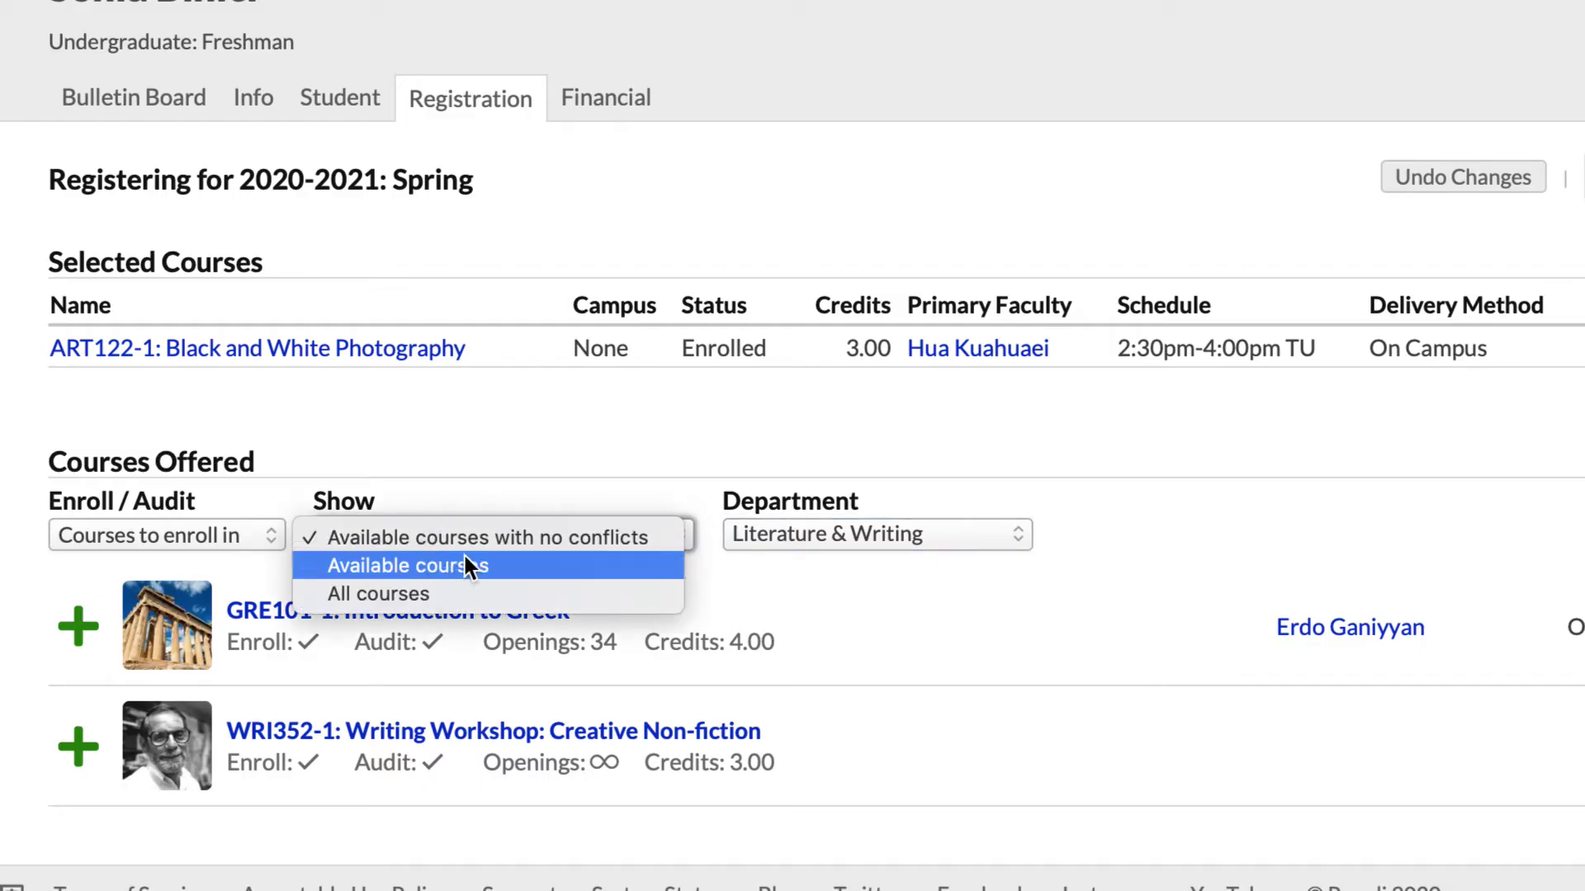
left_click(506, 566)
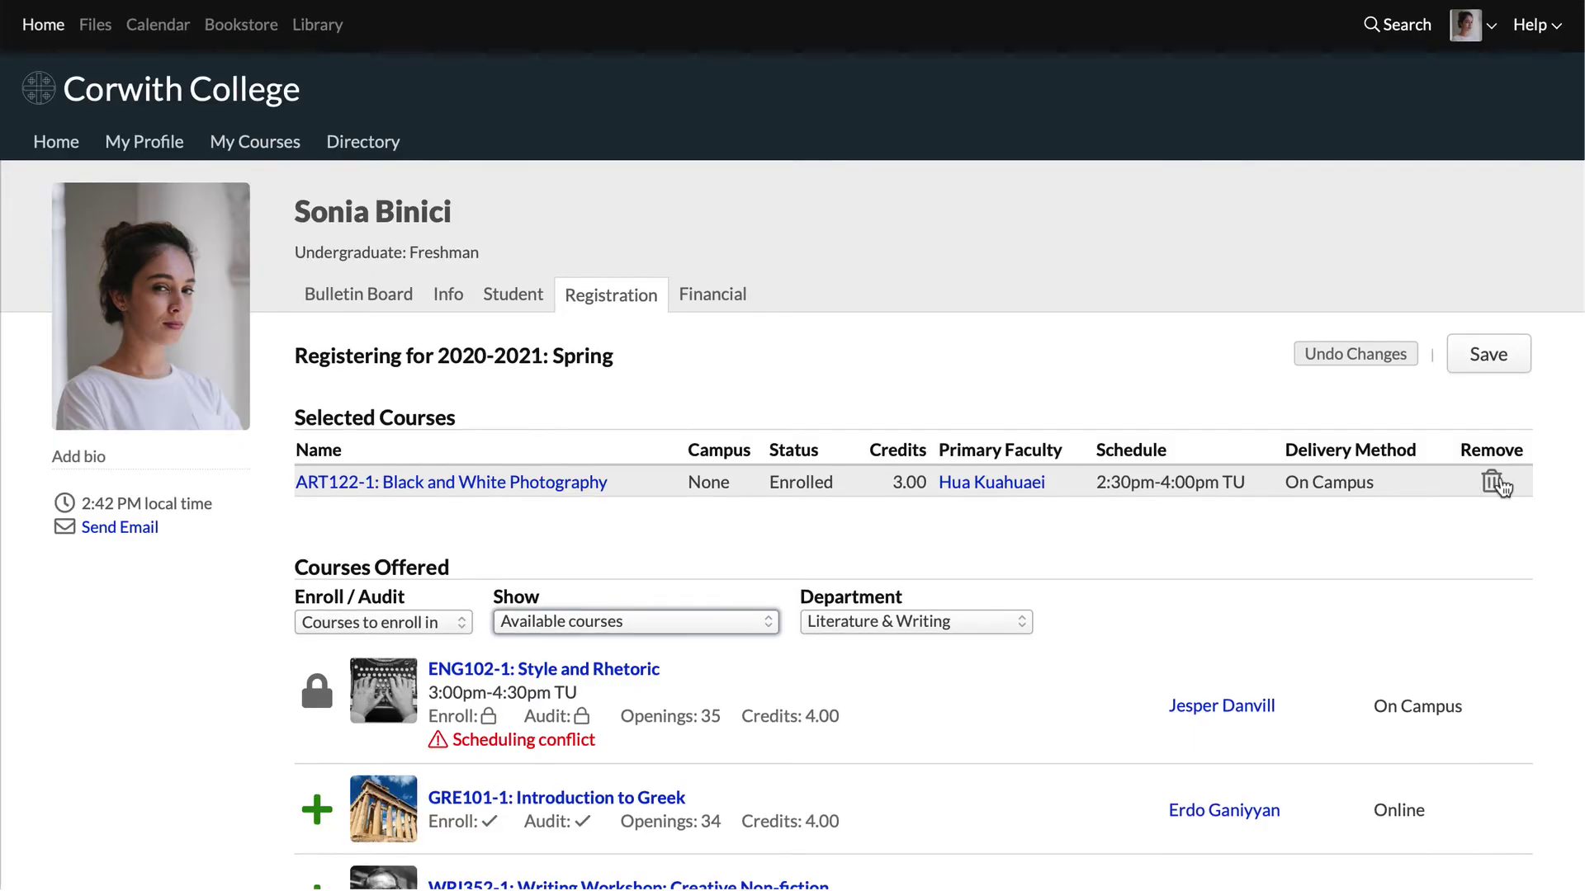
left_click(1495, 485)
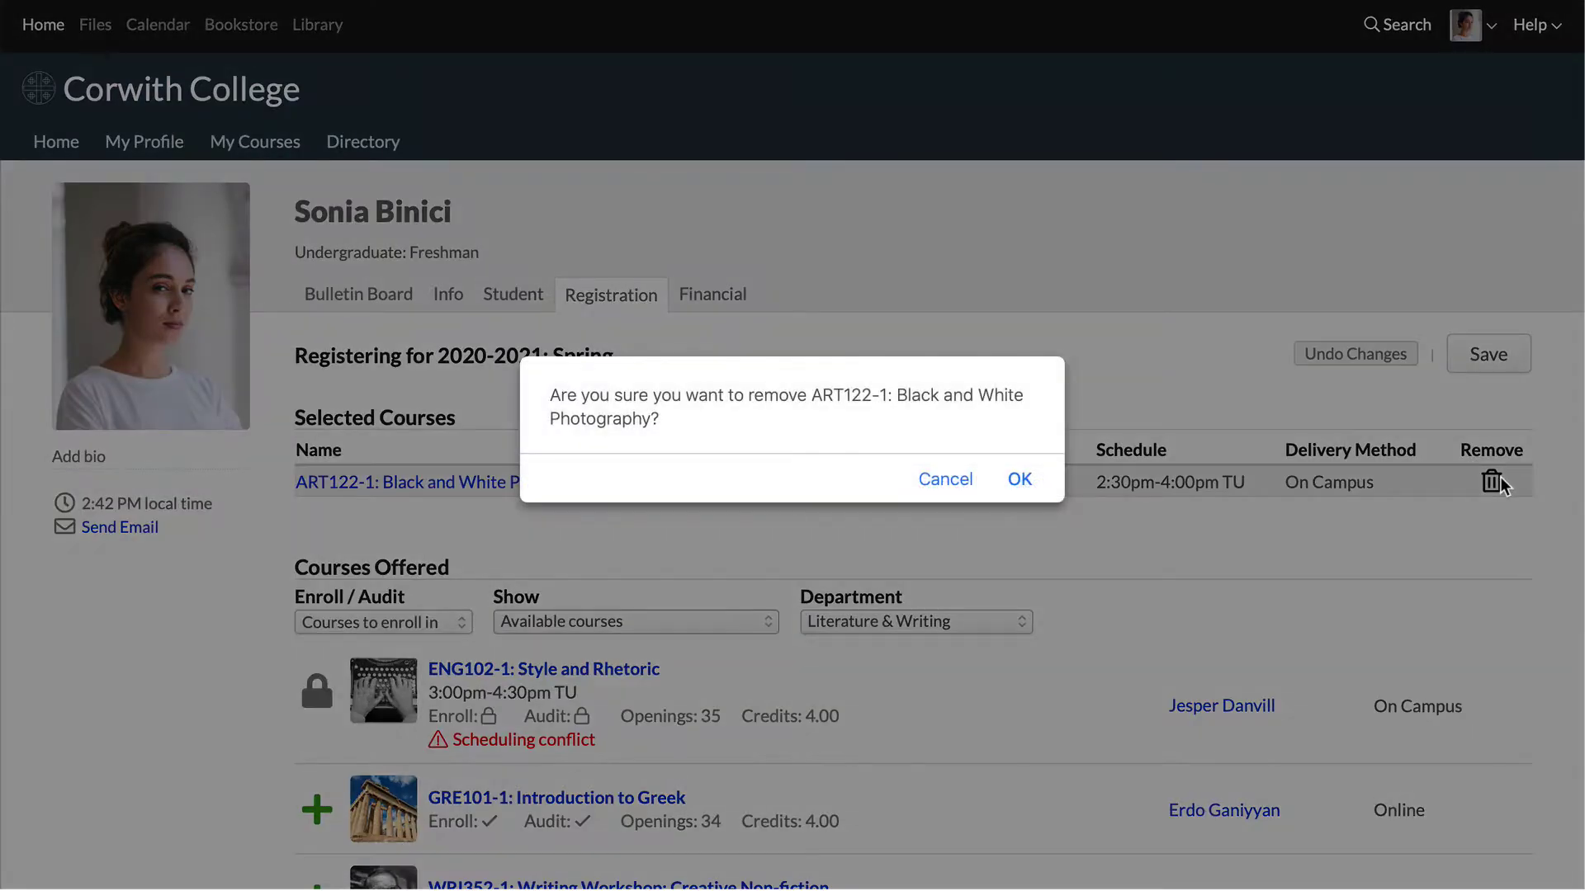
left_click(1024, 481)
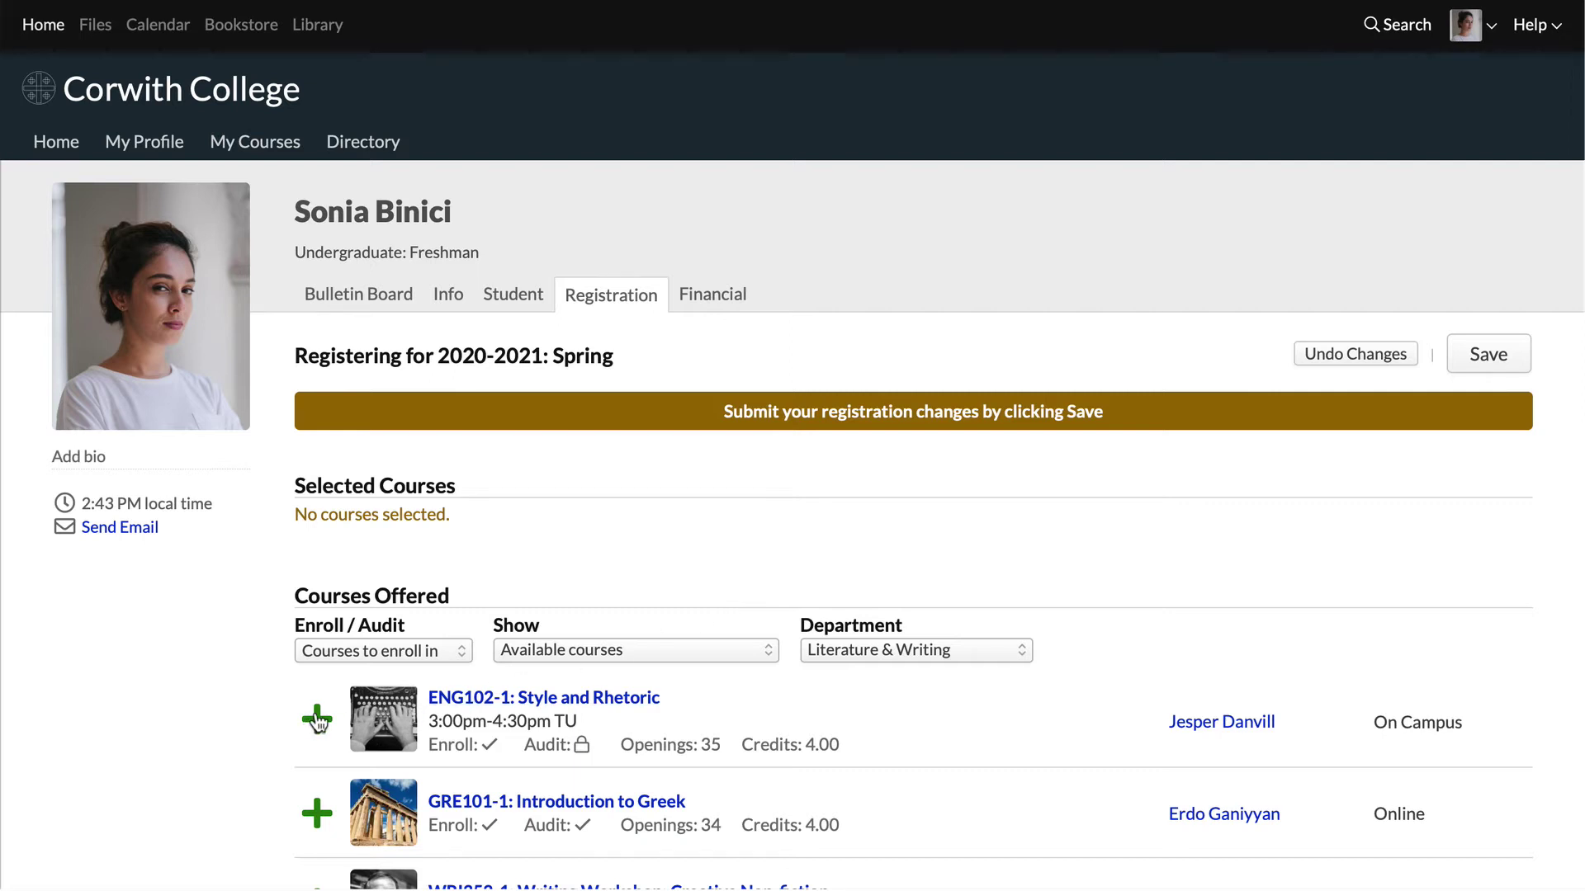
left_click(443, 699)
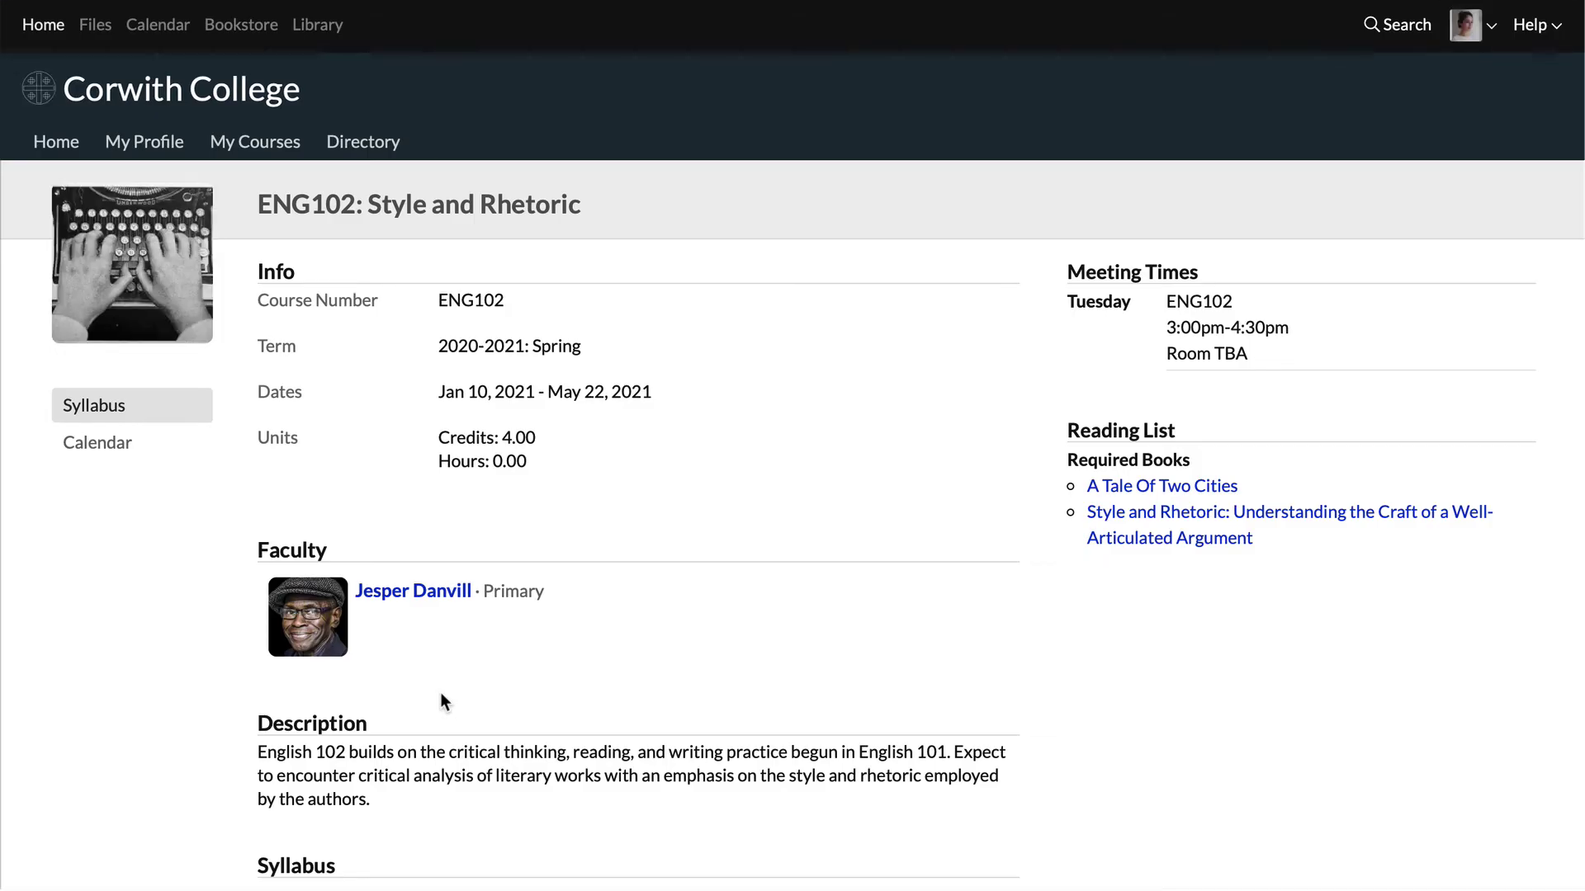
scroll(441, 694, "down", 4)
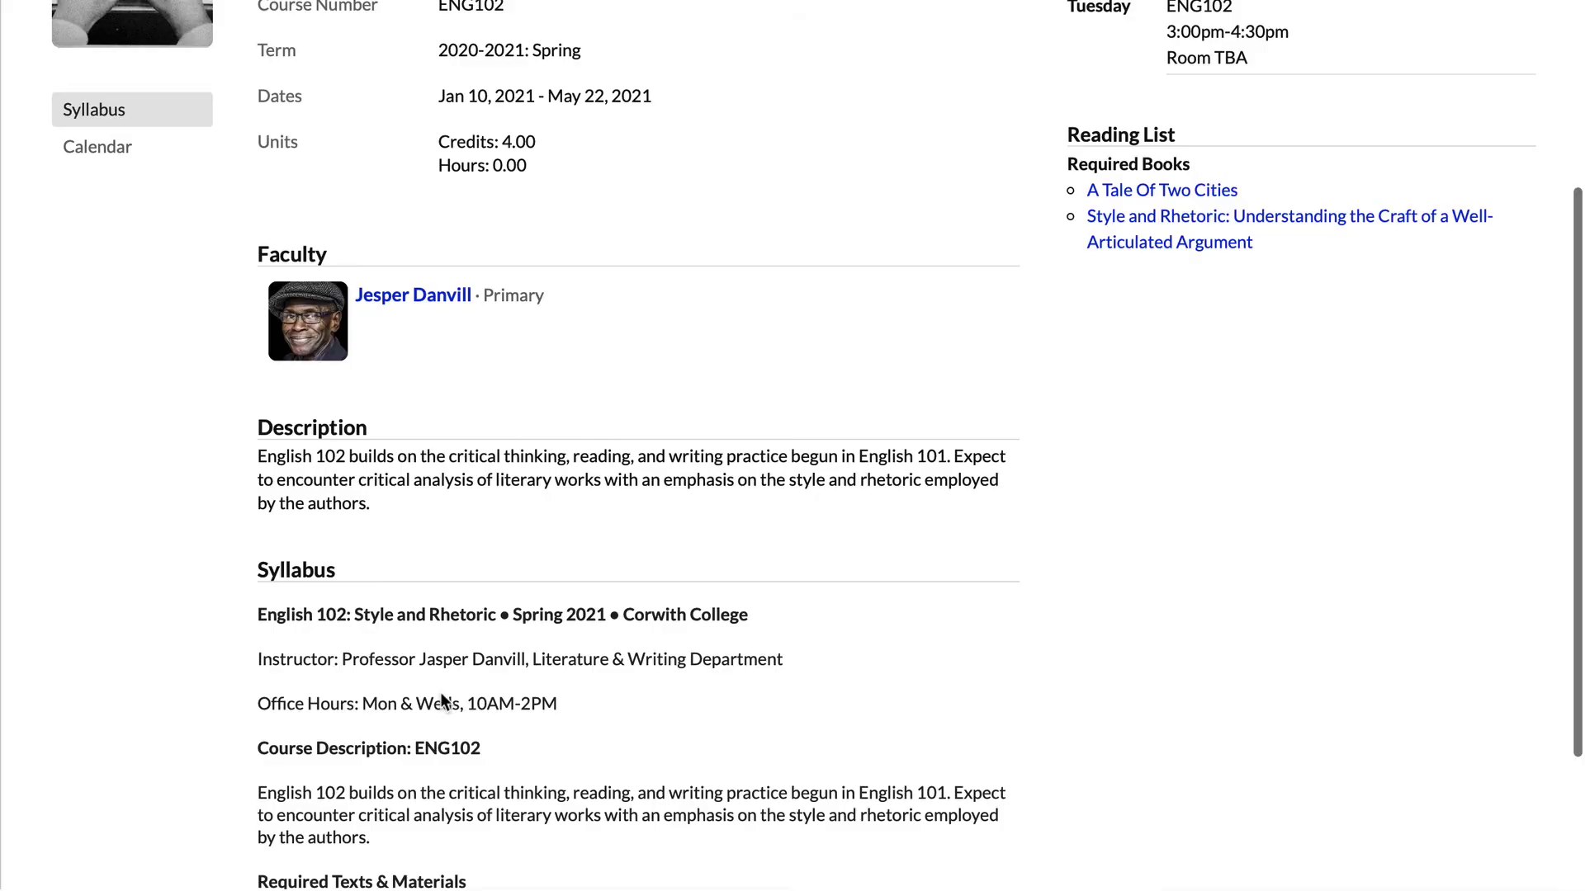
scroll(442, 696, "up", 4)
left_click(115, 457)
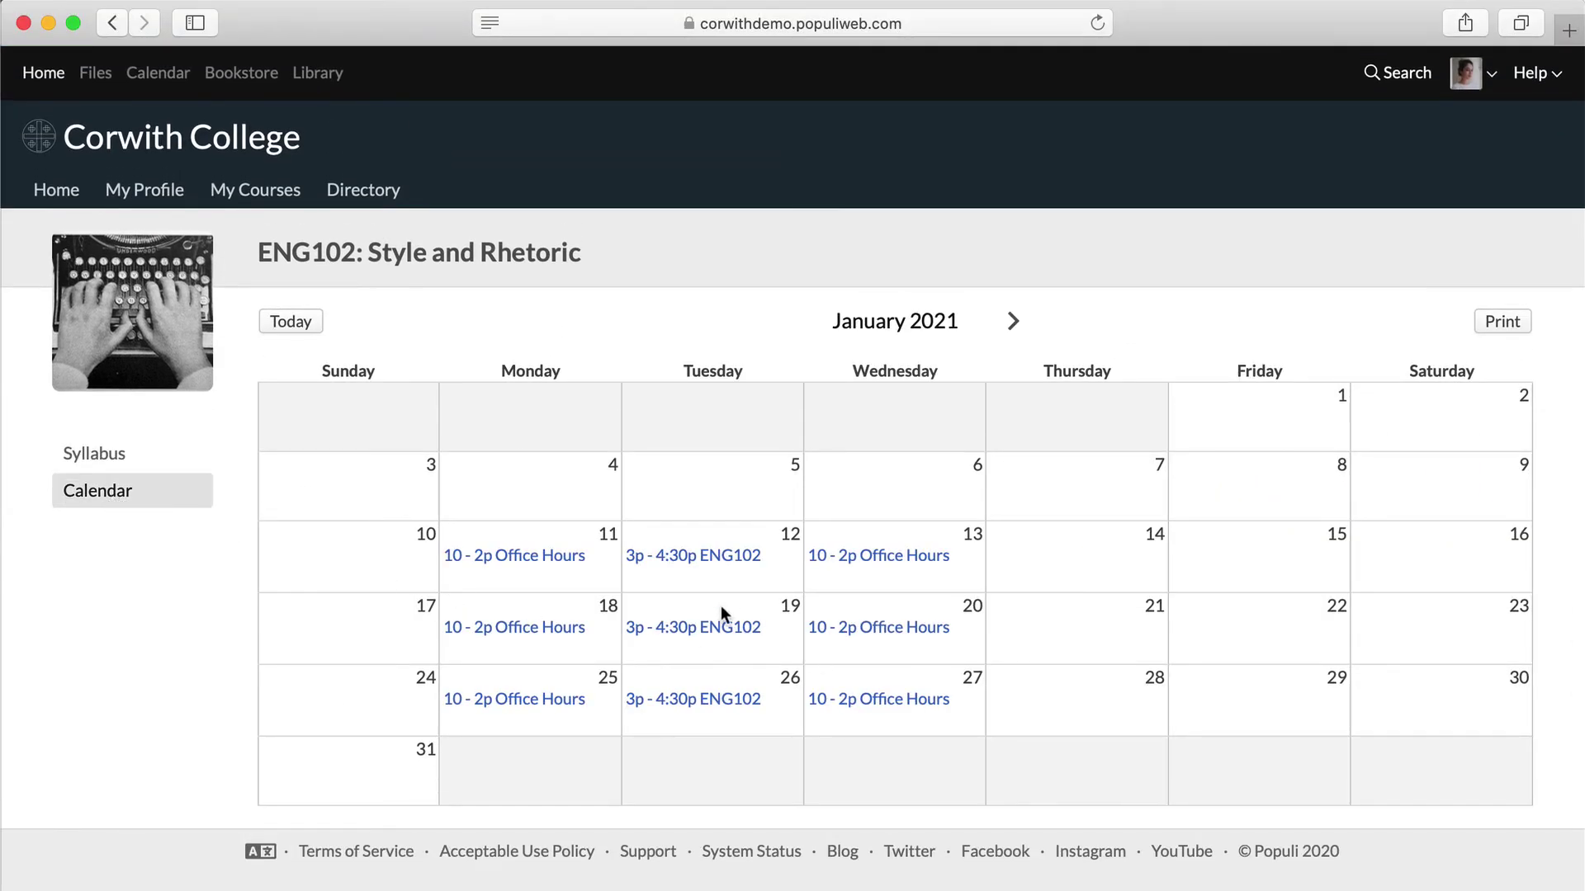
left_click(116, 24)
Back on Spring registration, add ENG102-1: Style and Rhetoric as Enrolled, 4.00 credits.
left_click(116, 24)
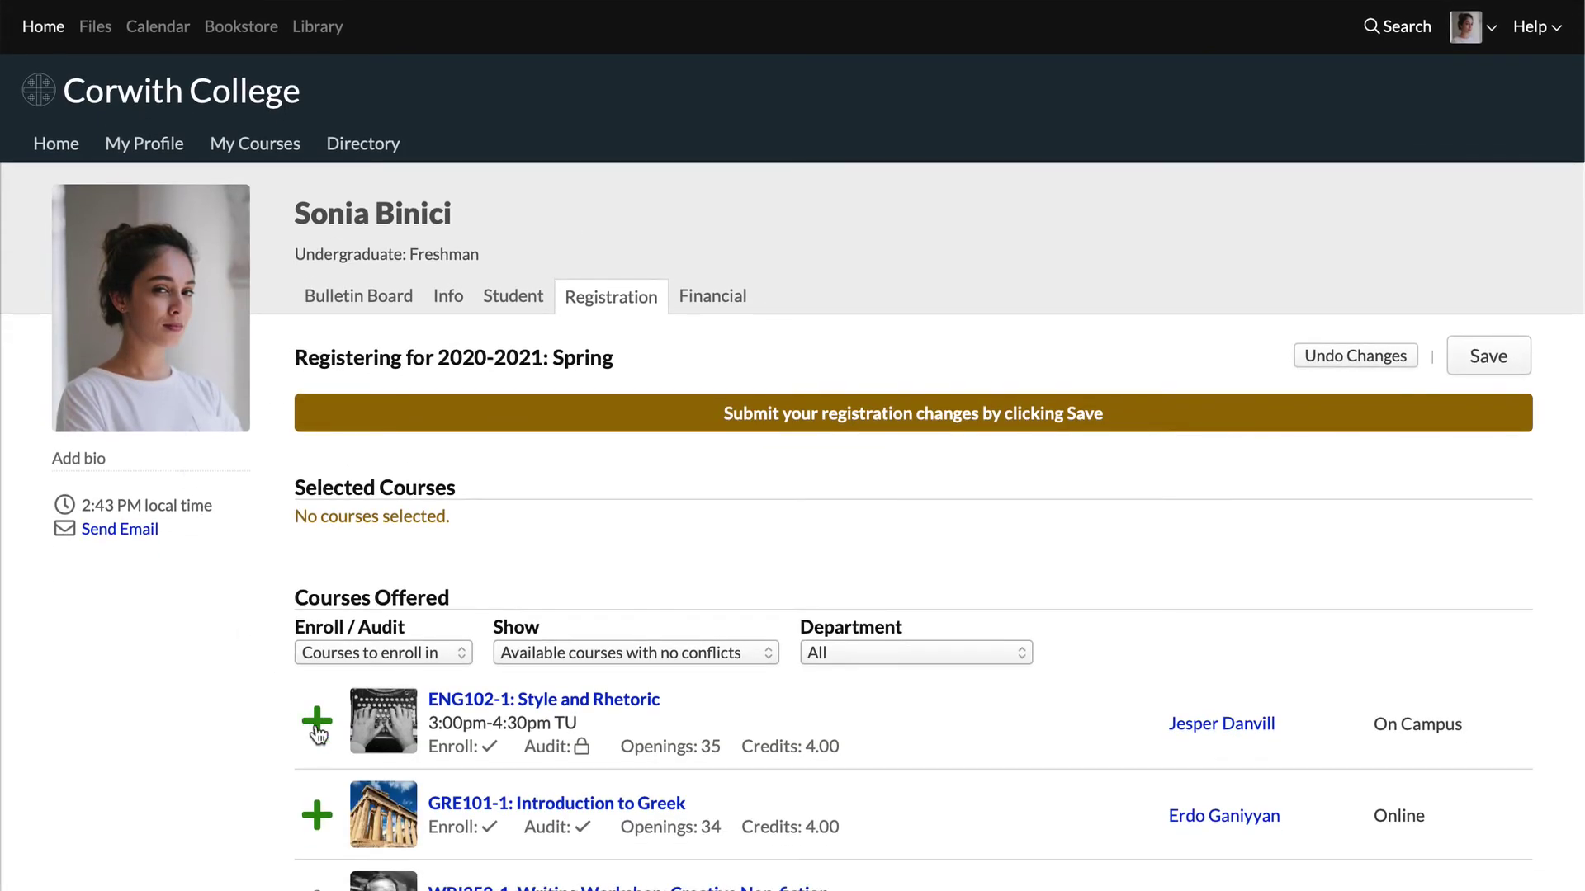
left_click(317, 721)
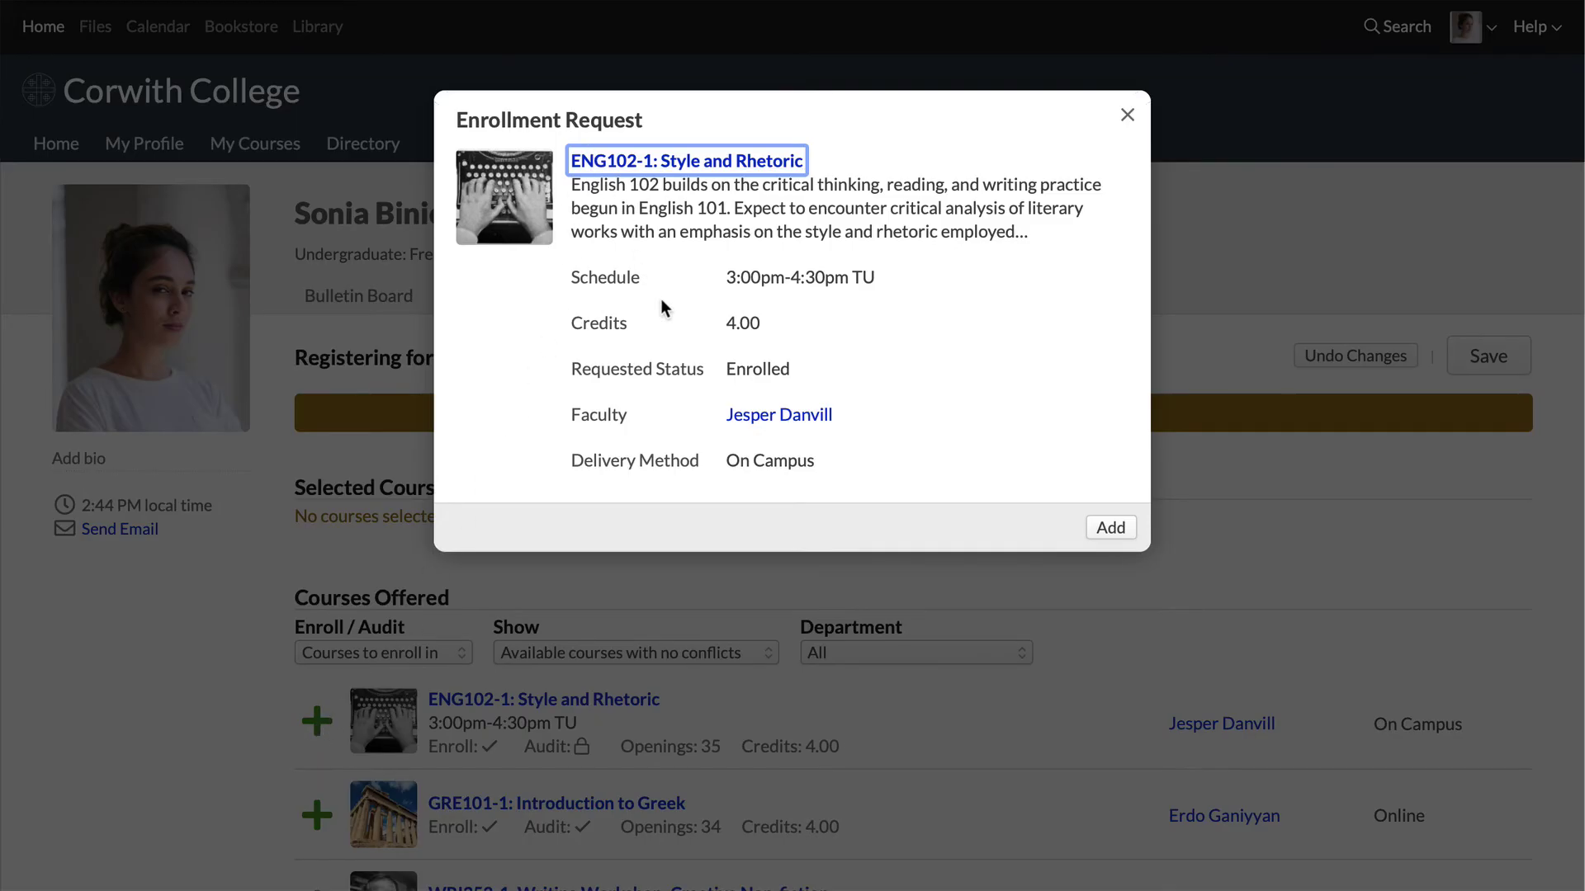
left_click(1111, 527)
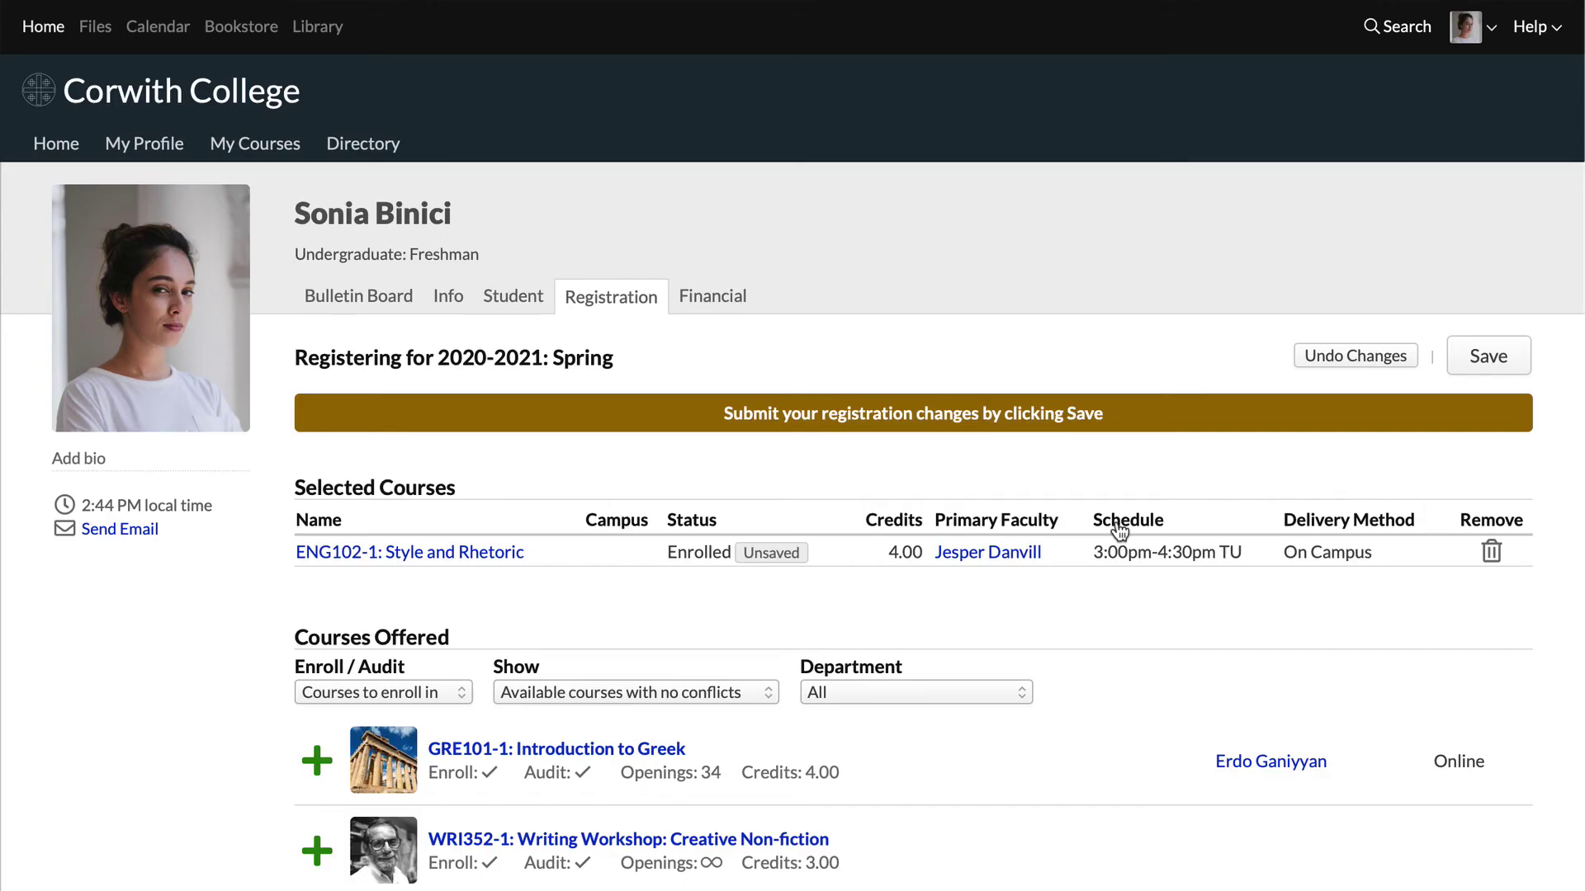
Filter courses to the Art department and join the ART100-1: Art Studio 100 waiting list at #4.
left_click(967, 689)
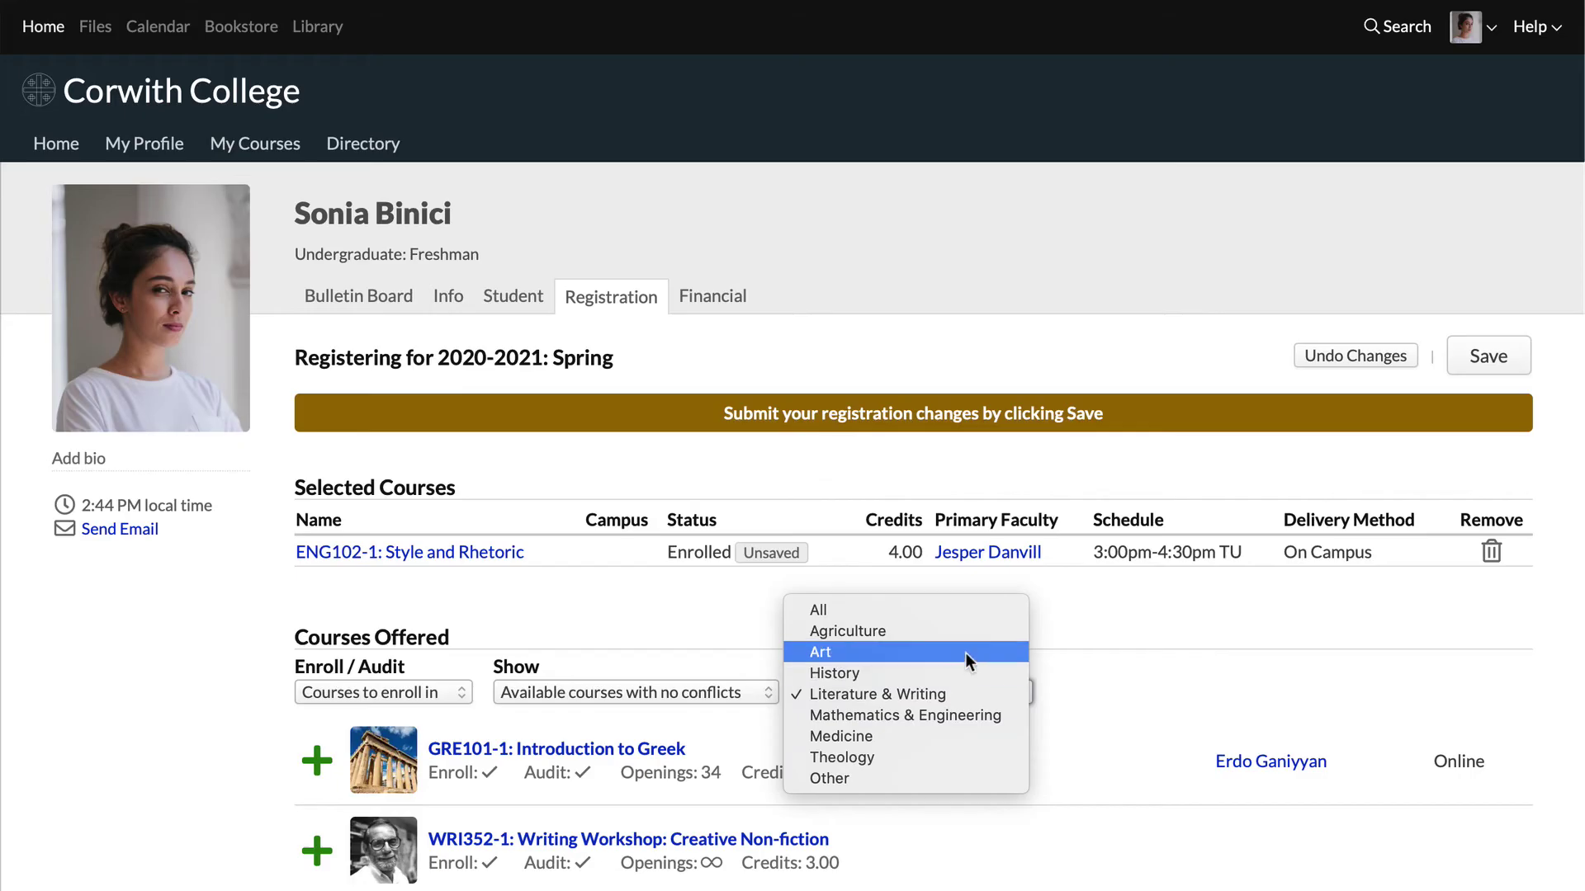
left_click(964, 652)
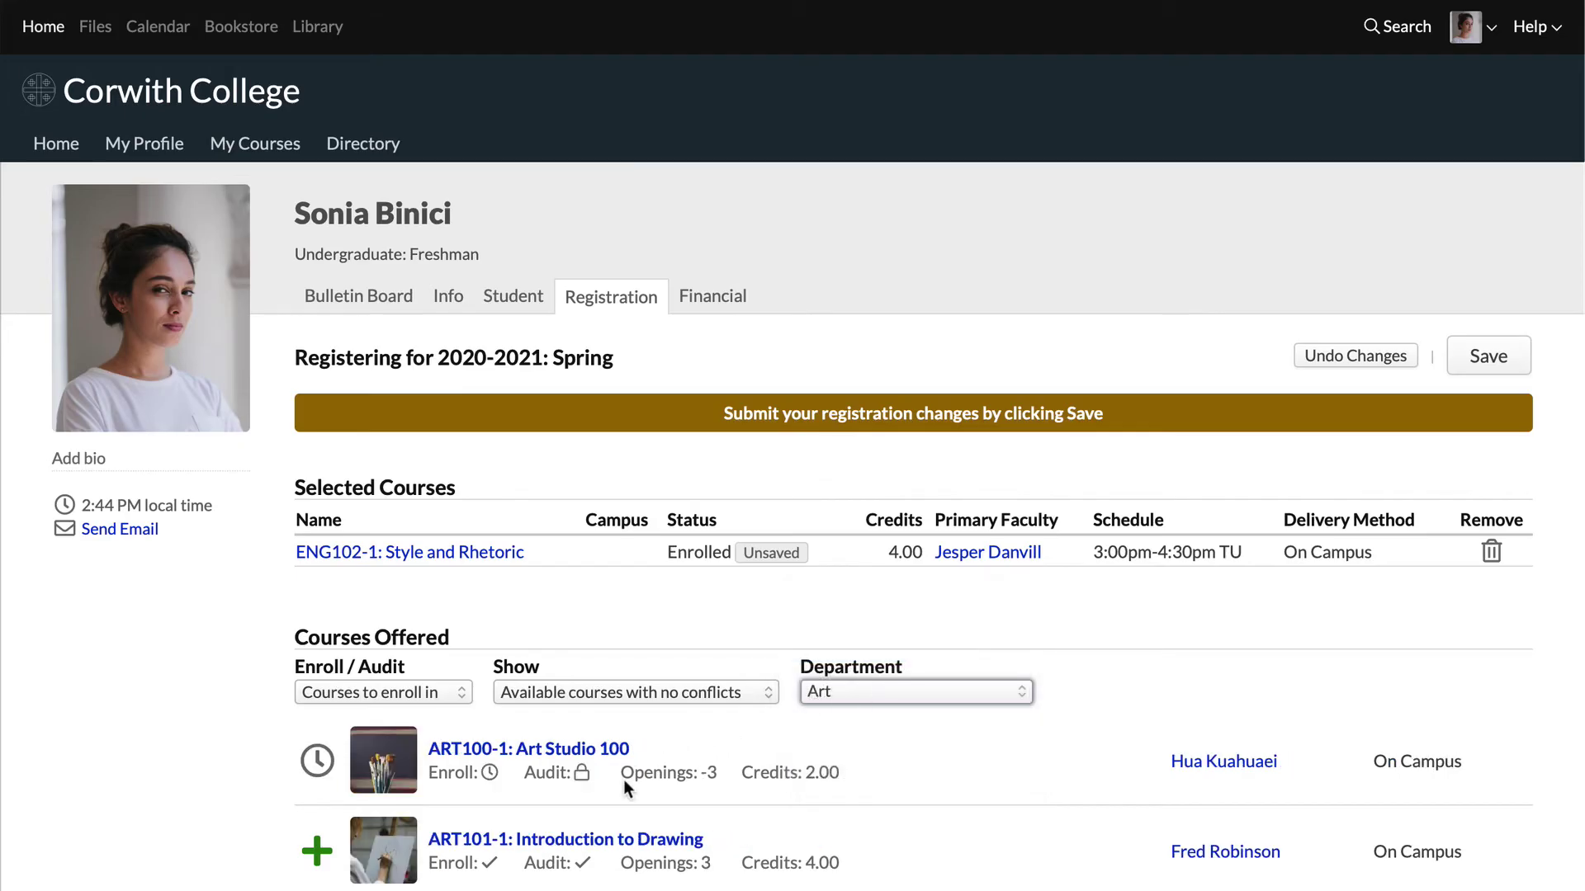
left_click(317, 760)
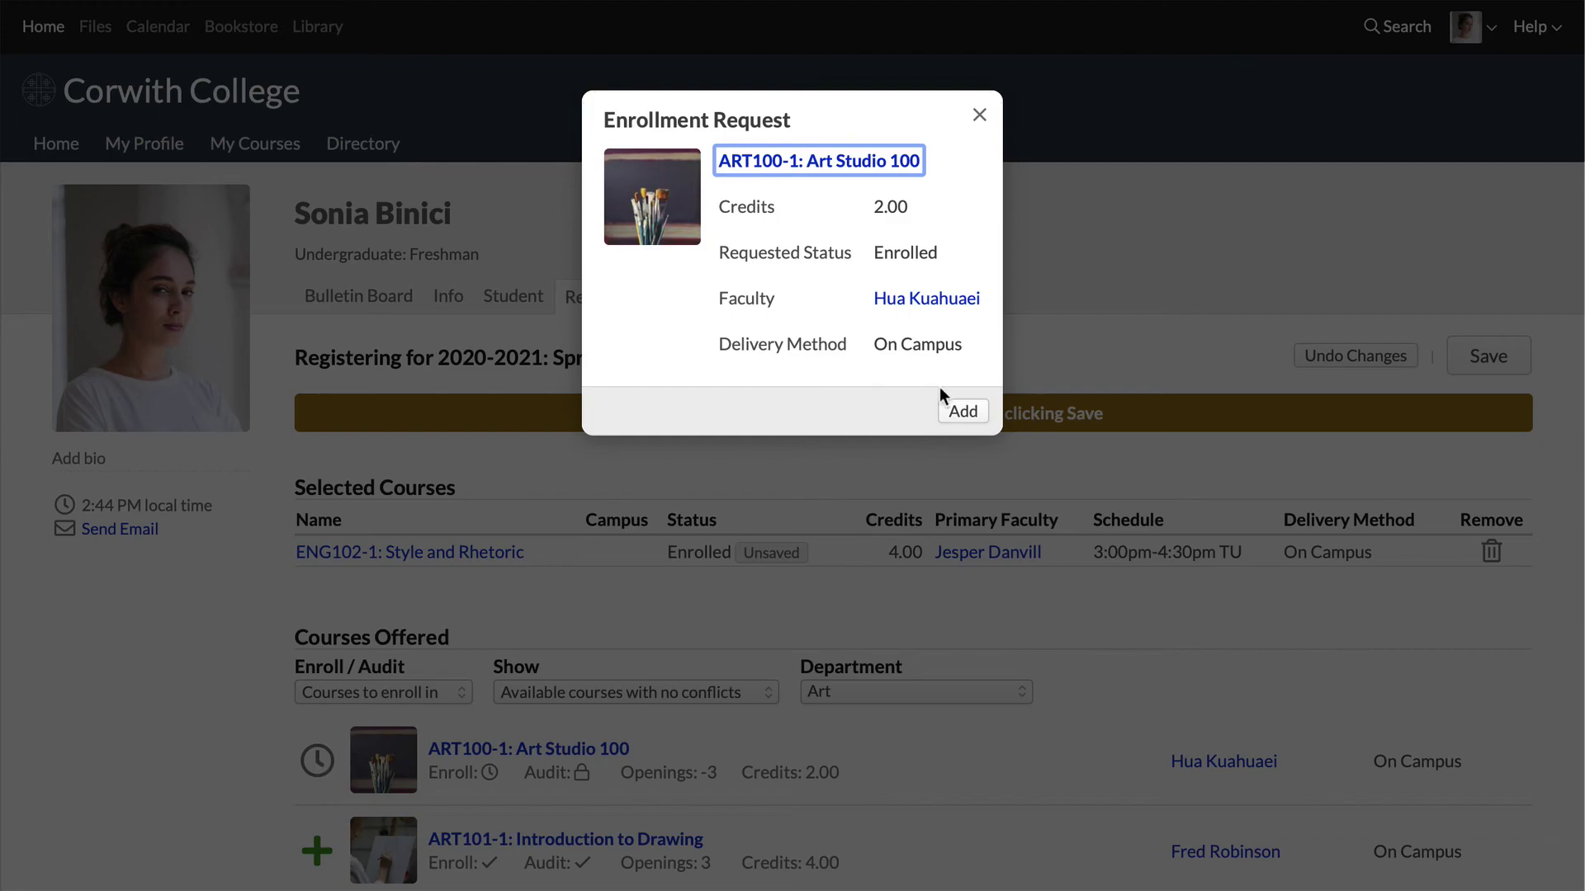
left_click(962, 411)
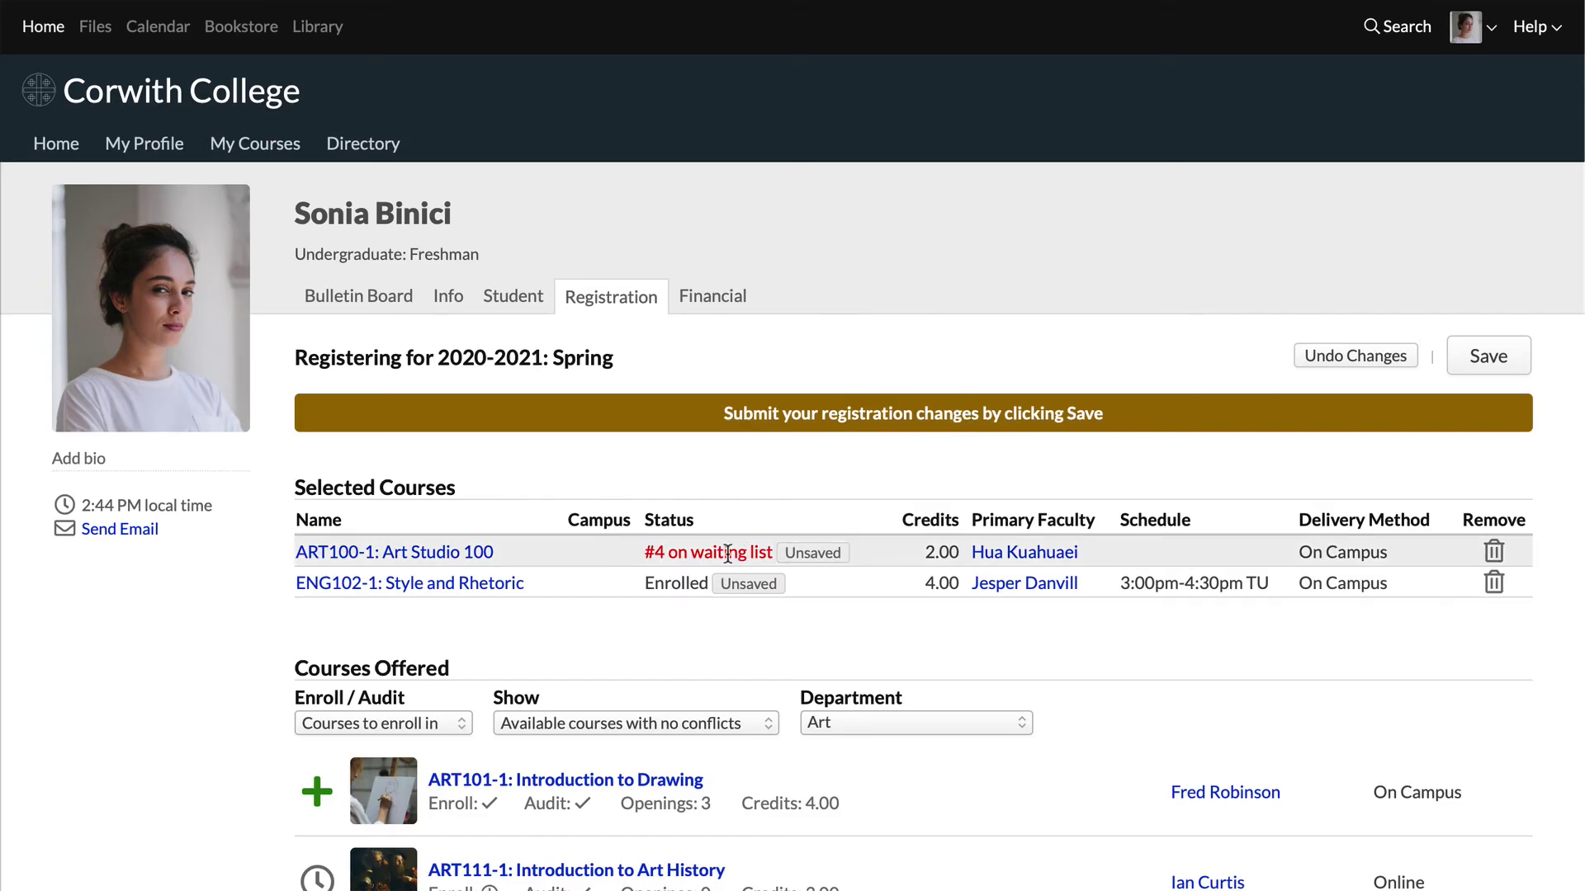
scroll(744, 547, "down", 1)
scroll(744, 547, "down", 2)
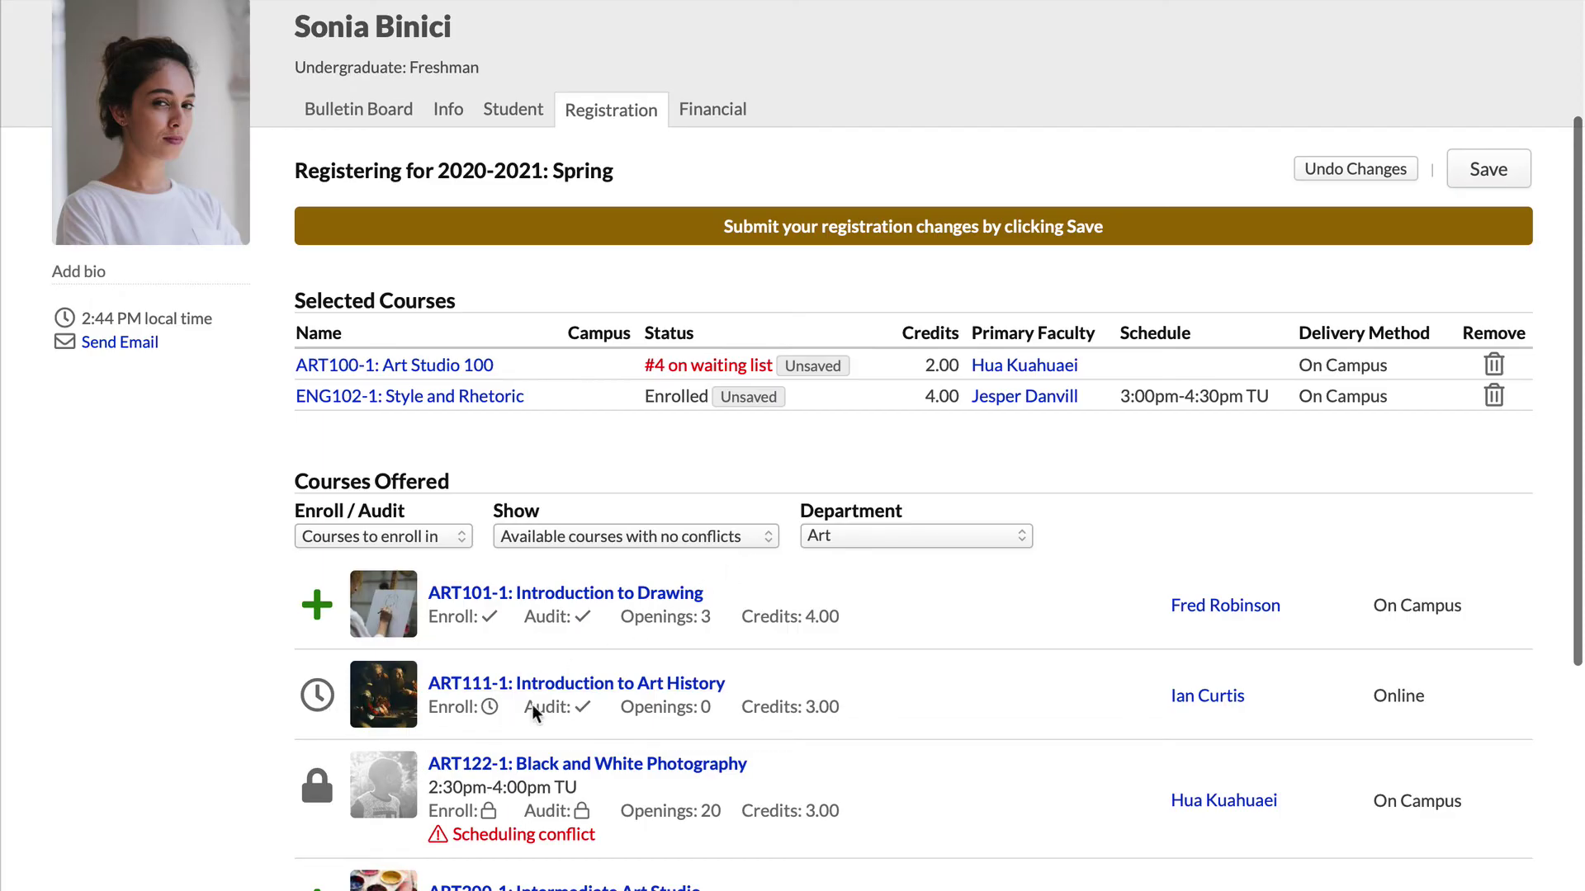
List courses to audit and add ART111-1: Introduction to Art History as Auditor.
left_click(415, 544)
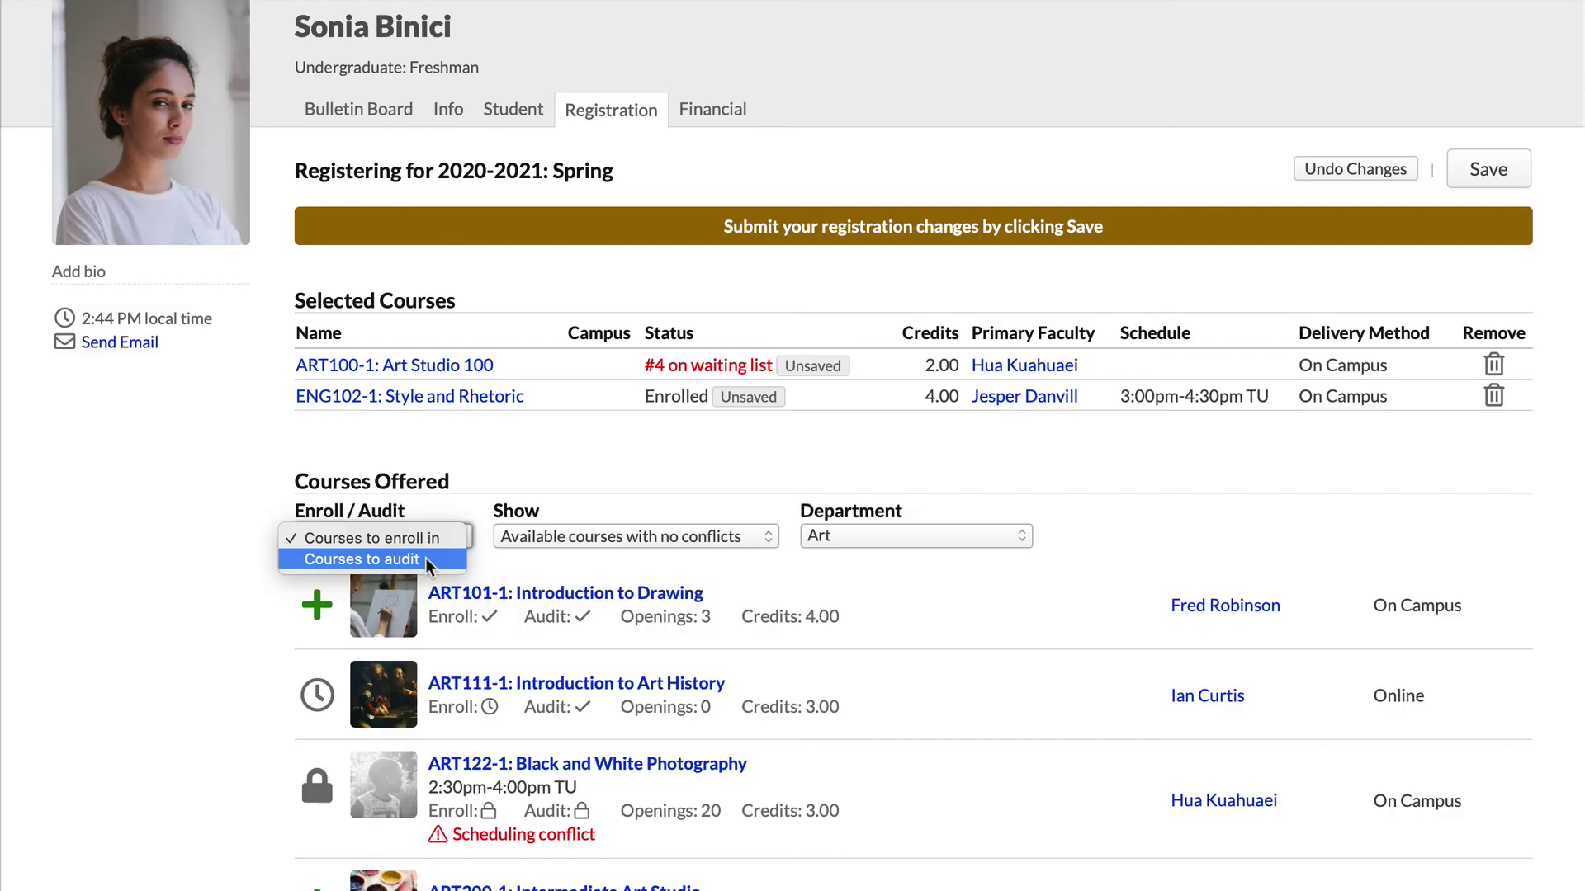
left_click(428, 560)
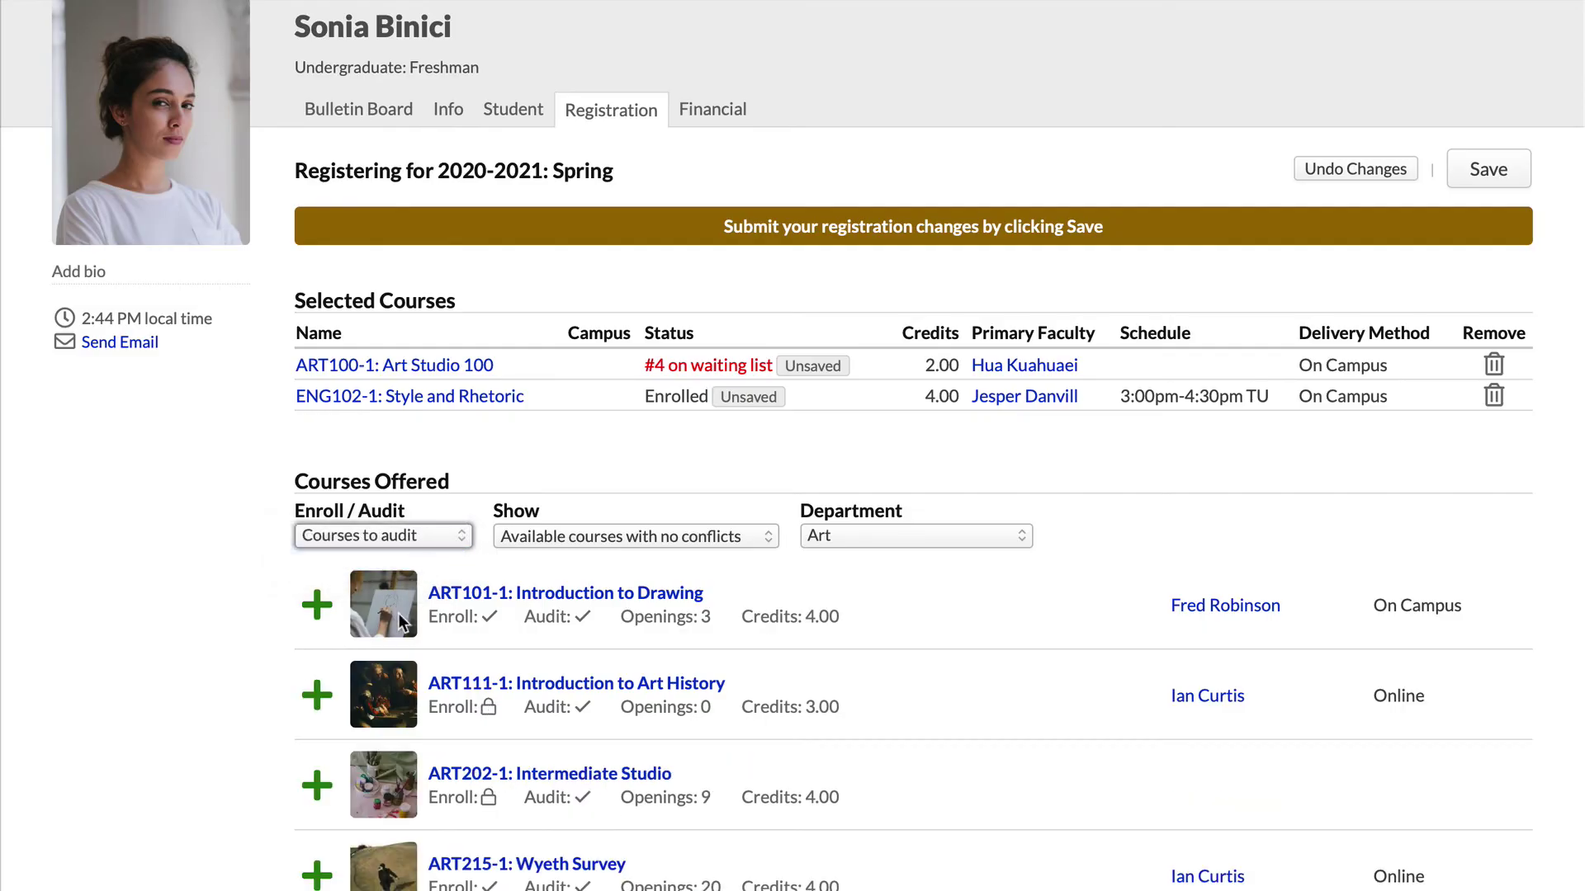
left_click(317, 695)
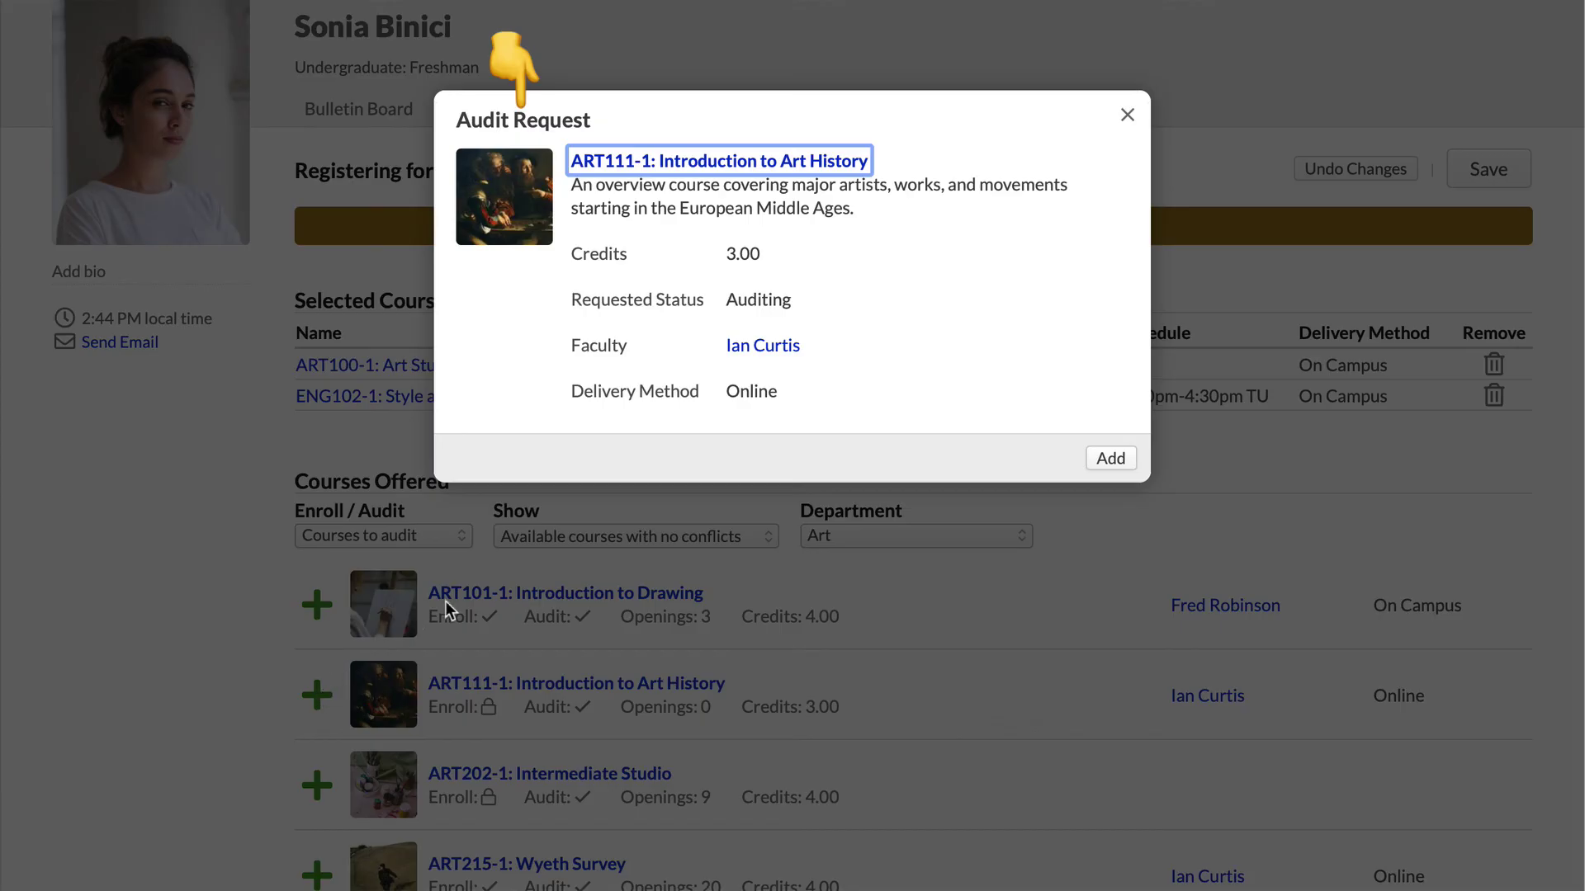
left_click(1108, 458)
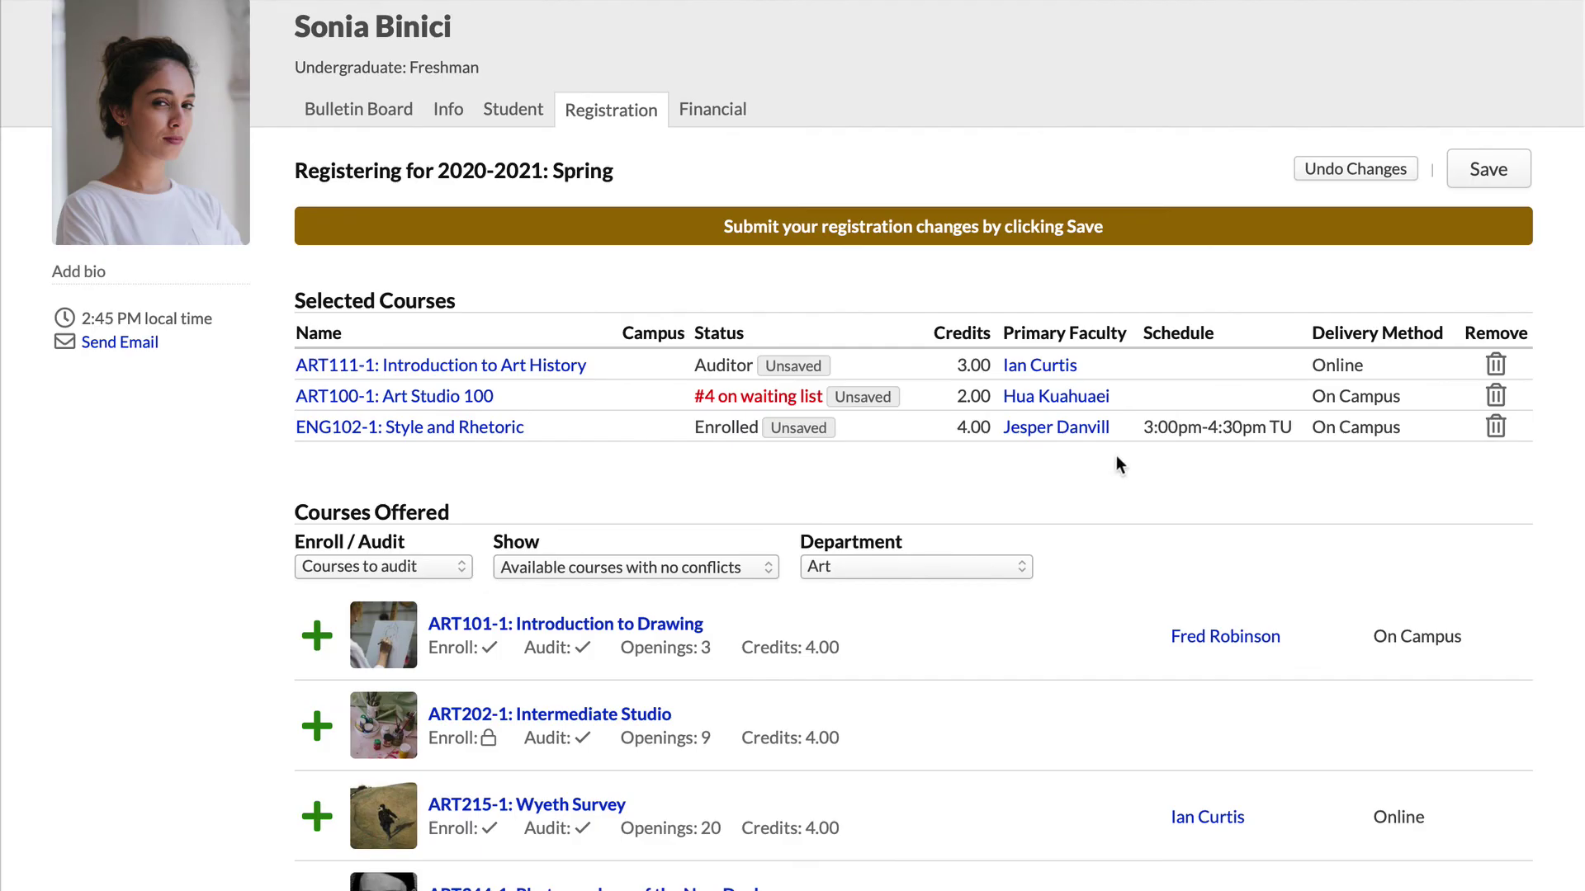
Save the three-course registration so the enrollment agreement appears, then open the Help menu.
left_click(1488, 169)
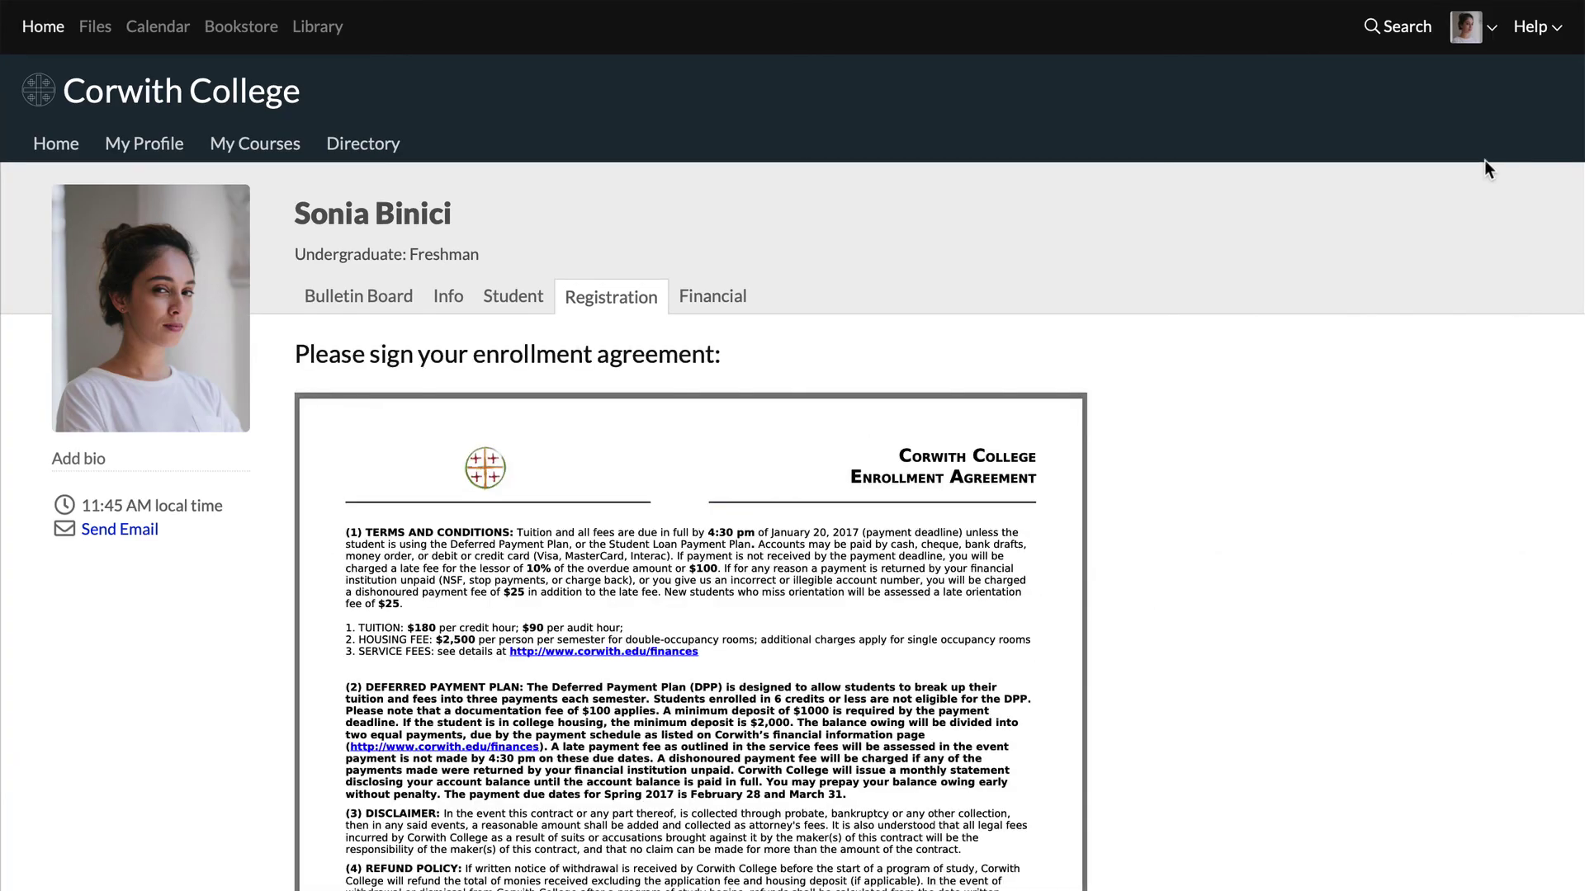
left_click(1533, 27)
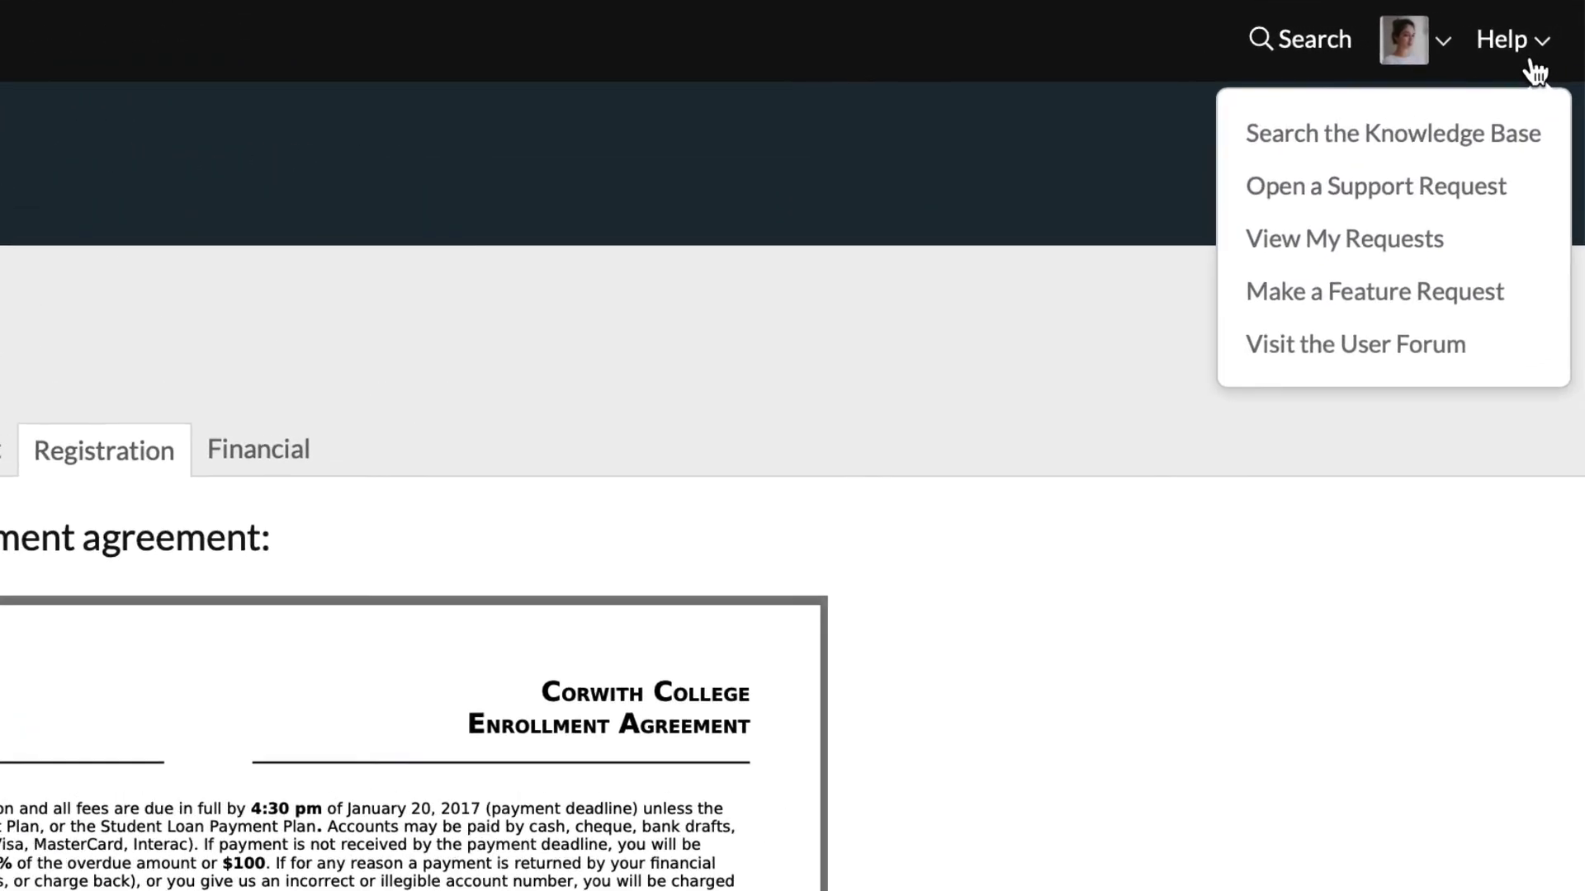